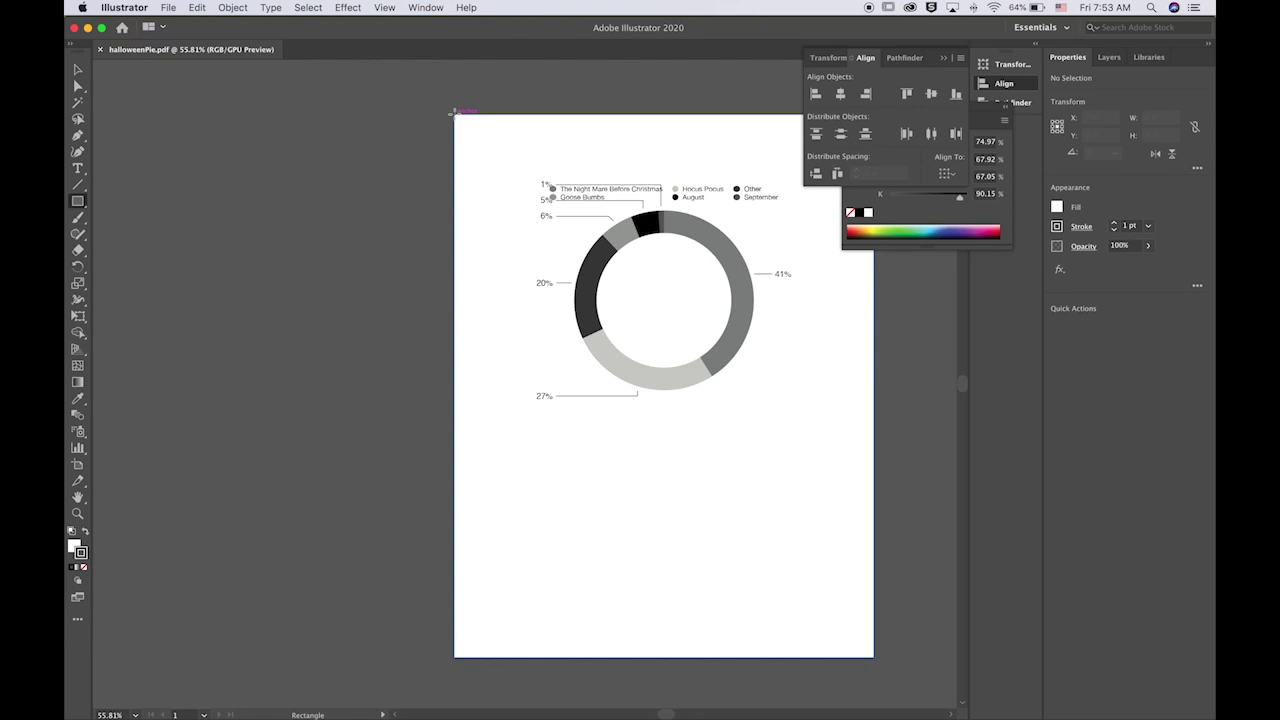
Draw a white 8.5 × 11 in rectangle across the whole artboard, hiding the donut chart
{"action": "left_click", "coordinate": [78, 205]}
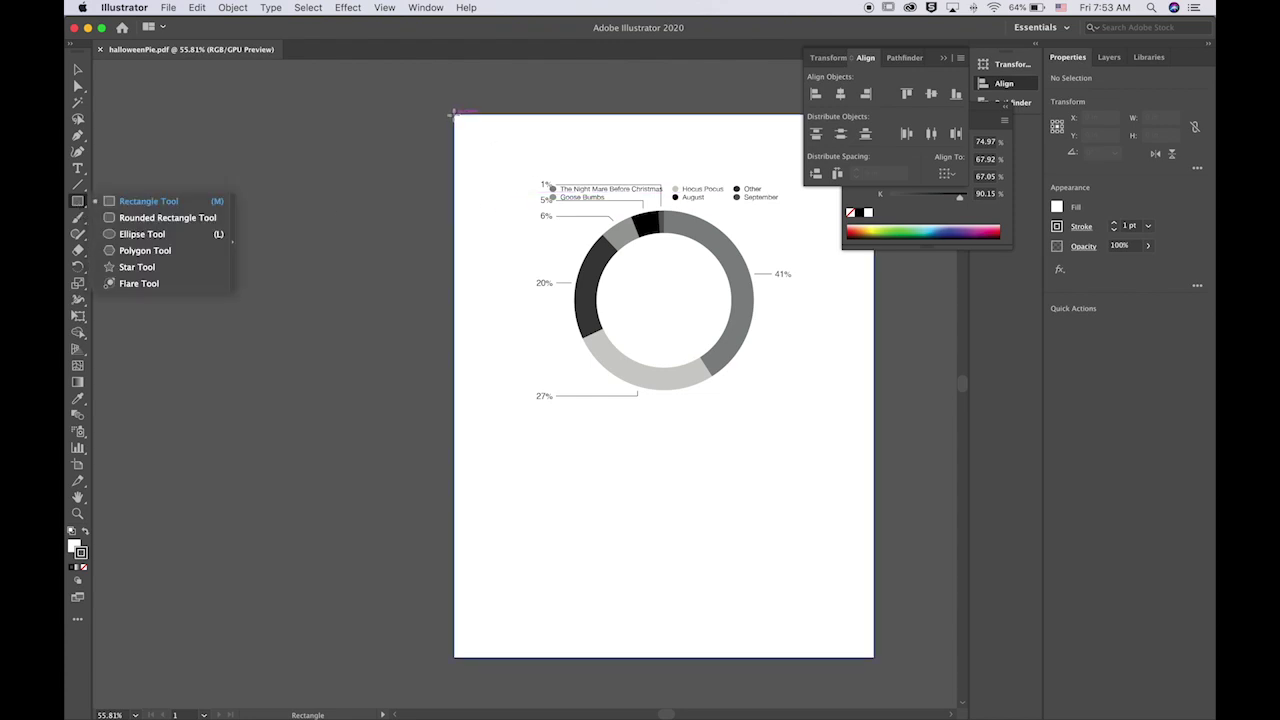
{"action": "mouse_move", "coordinate": [455, 113]}
{"action": "left_mouse_down"}
{"action": "mouse_move", "coordinate": [838, 633]}
{"action": "mouse_move", "coordinate": [873, 657]}
{"action": "left_mouse_up"}
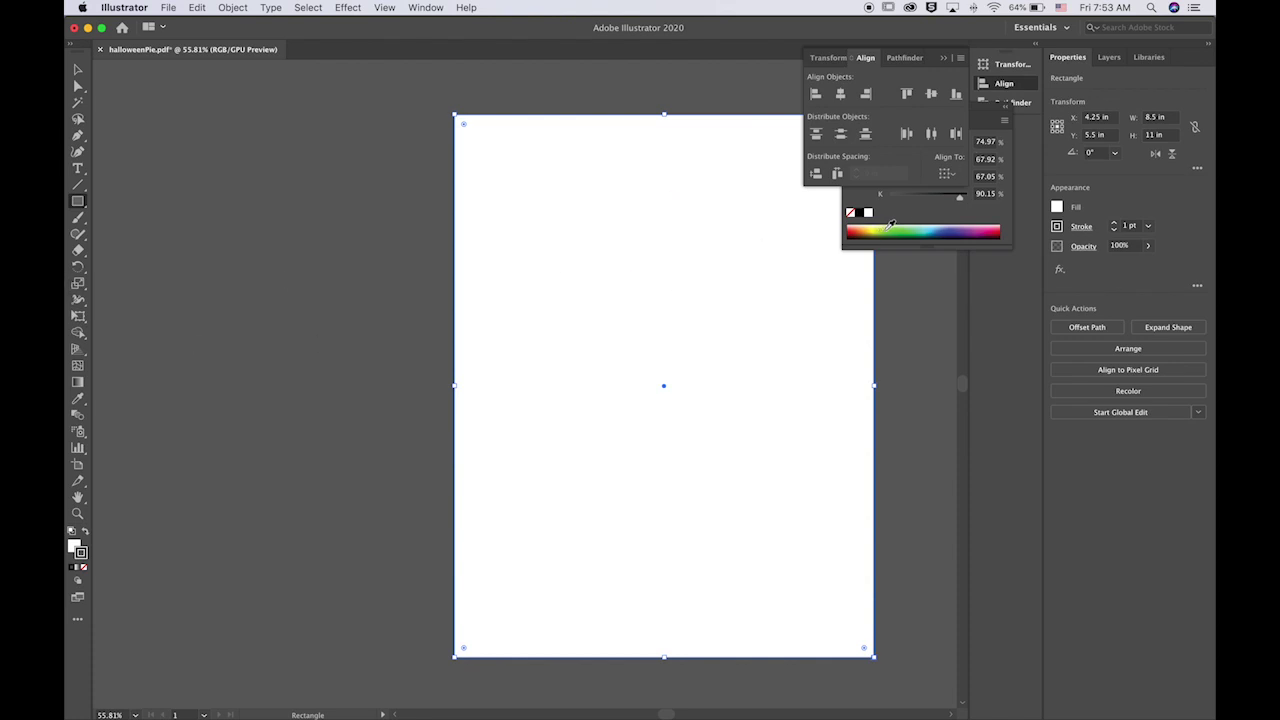
Pick a bright green from the CMYK spectrum and make it the rectangle's fill
{"action": "left_click", "coordinate": [890, 225]}
{"action": "left_click", "coordinate": [900, 226]}
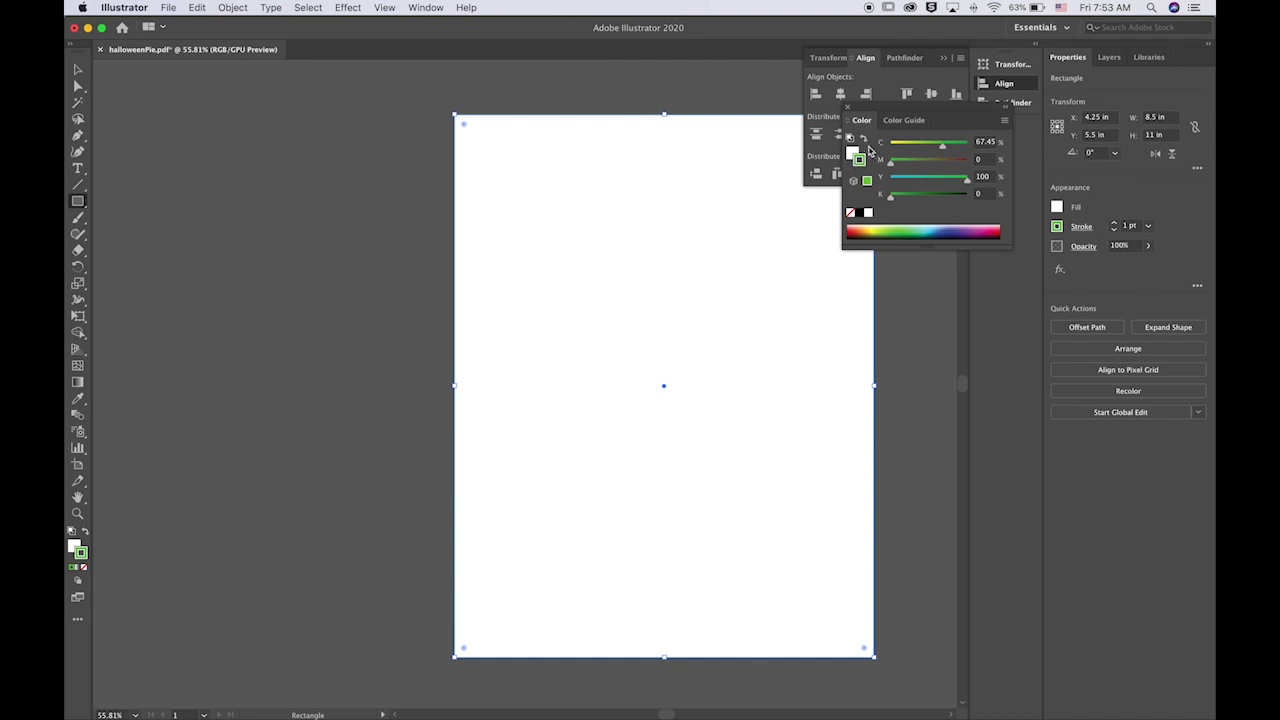
{"action": "left_click", "coordinate": [864, 139]}
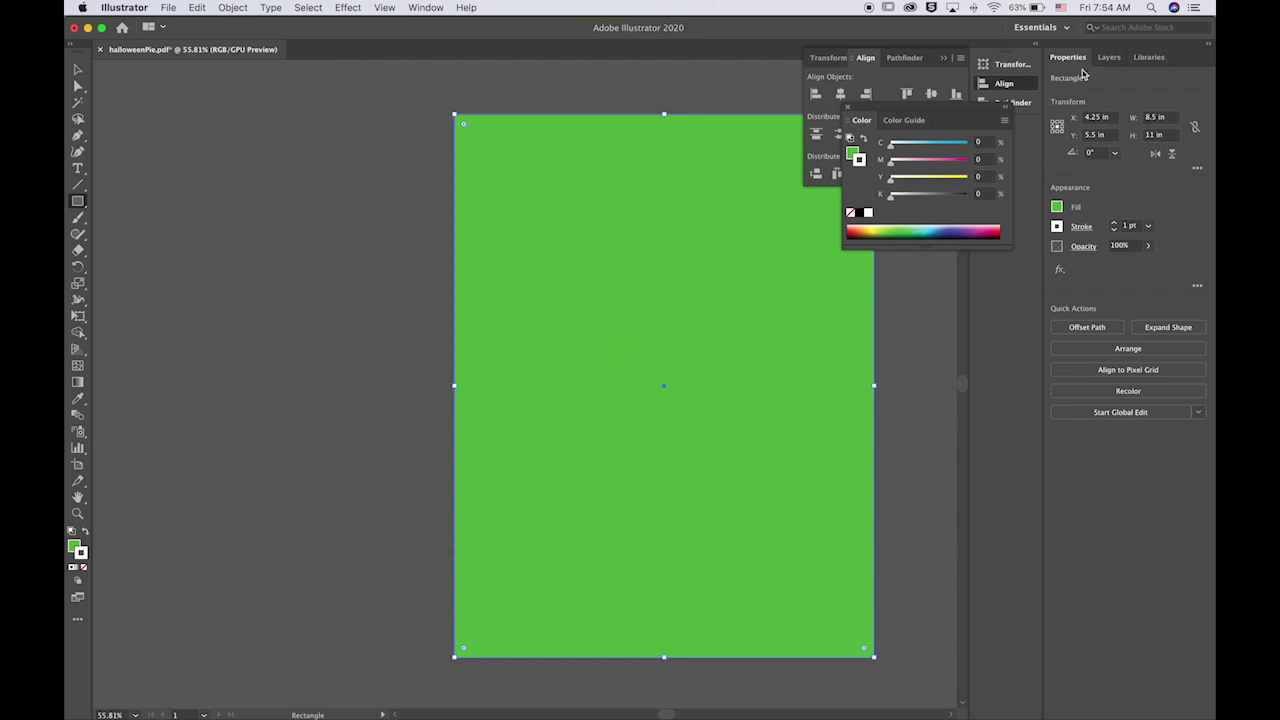
In Layers, move the Rectangle sublayer below the Clip Groups so it becomes the background
{"action": "left_click", "coordinate": [1108, 57]}
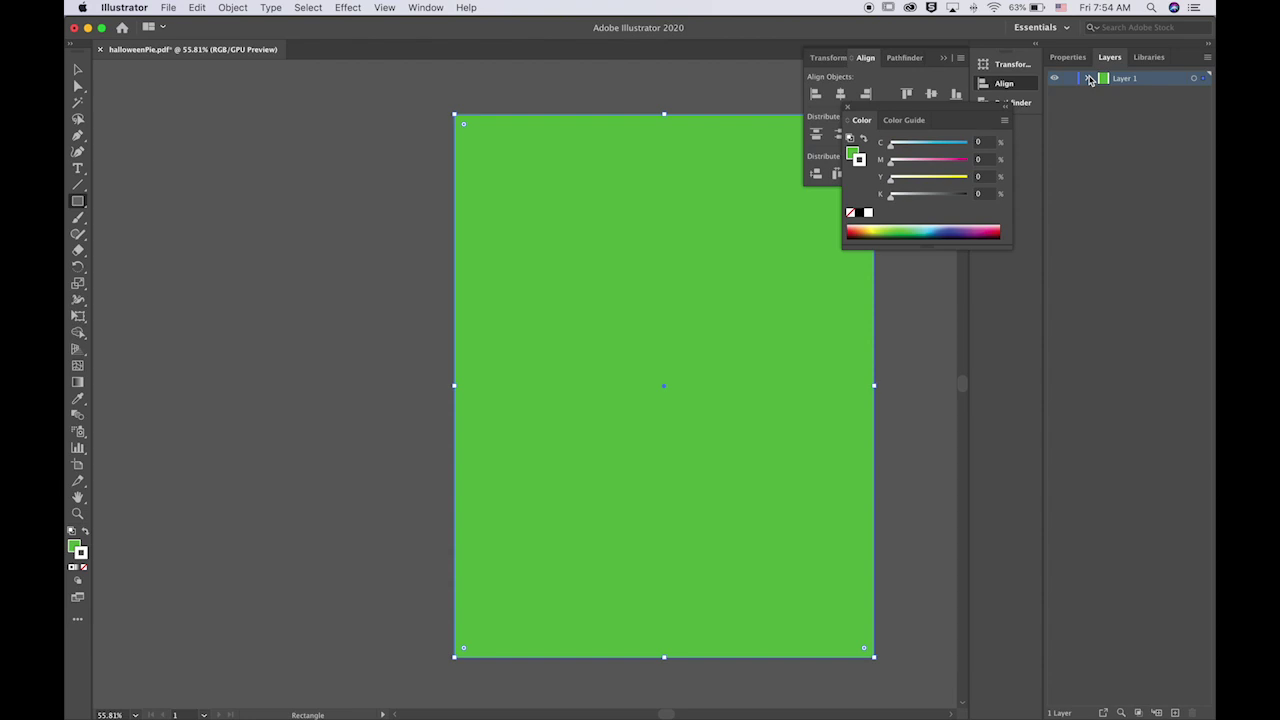
{"action": "left_click", "coordinate": [1088, 78]}
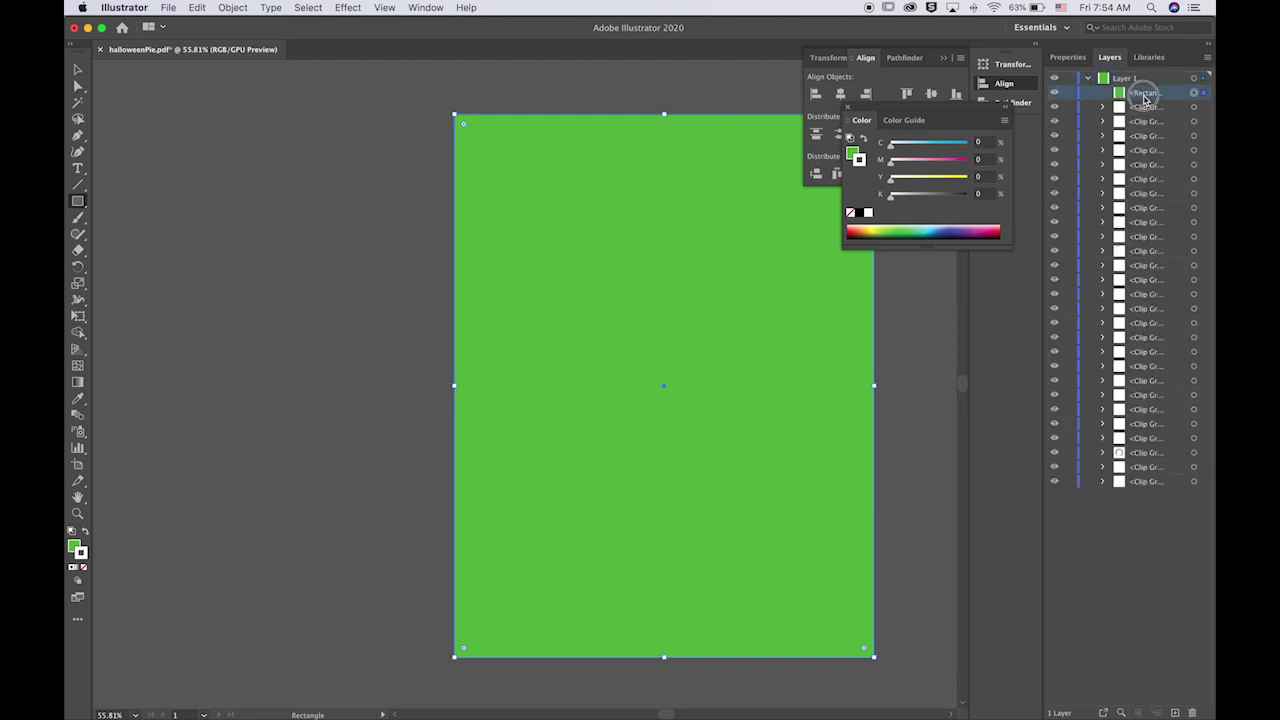
{"action": "left_click_drag", "start_coordinate": [1143, 92], "coordinate": [1128, 460]}
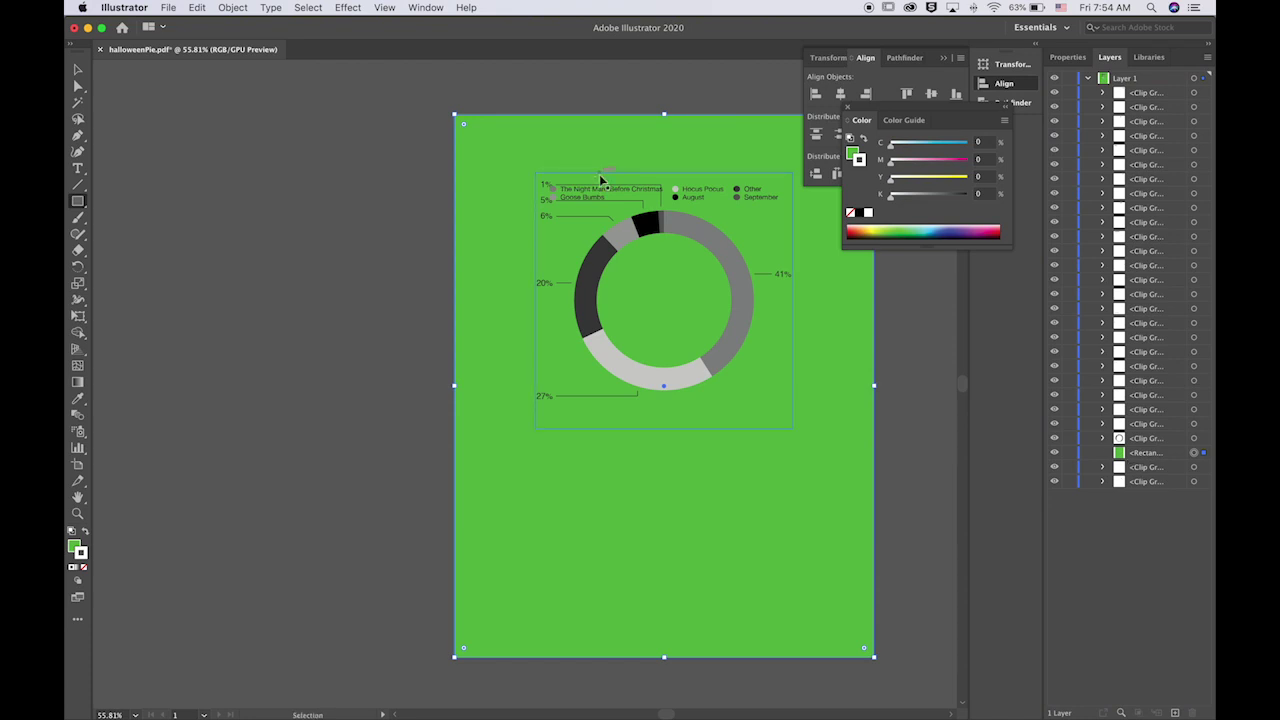
Switch from Illustrator to the Chrome browser
{"action": "key", "text": "super+Tab"}
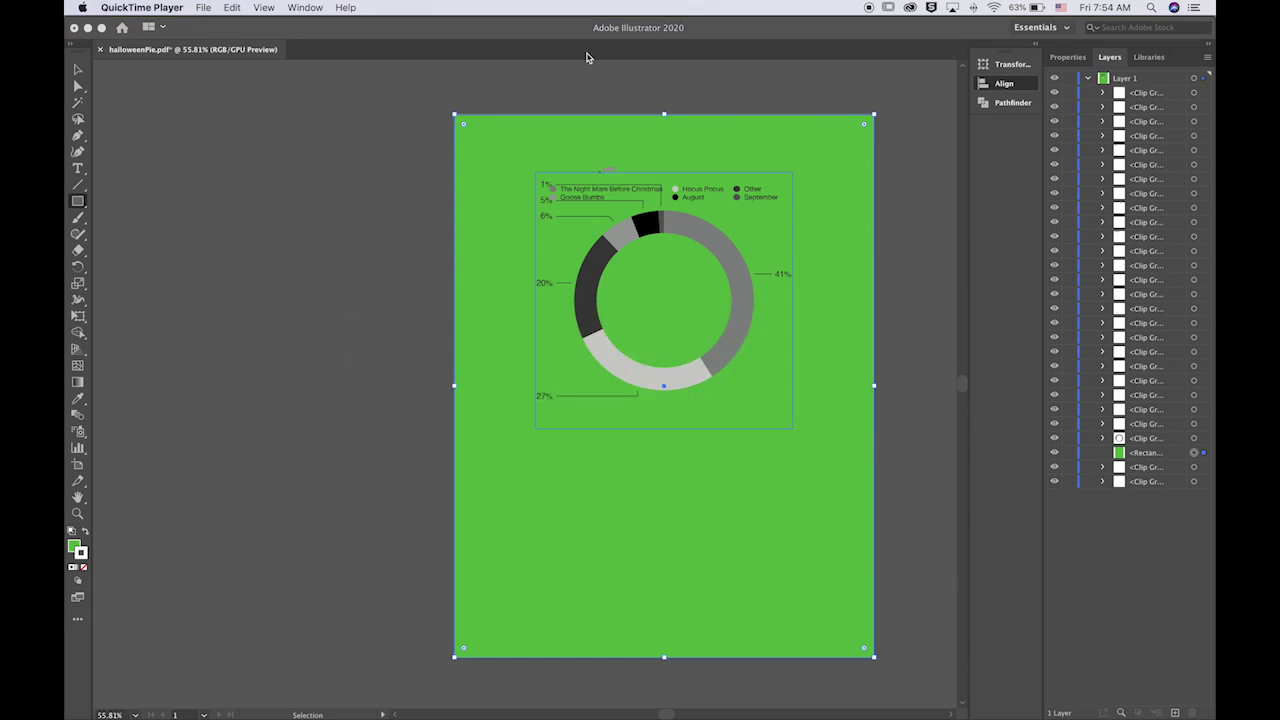
{"action": "key", "text": "super+Tab"}
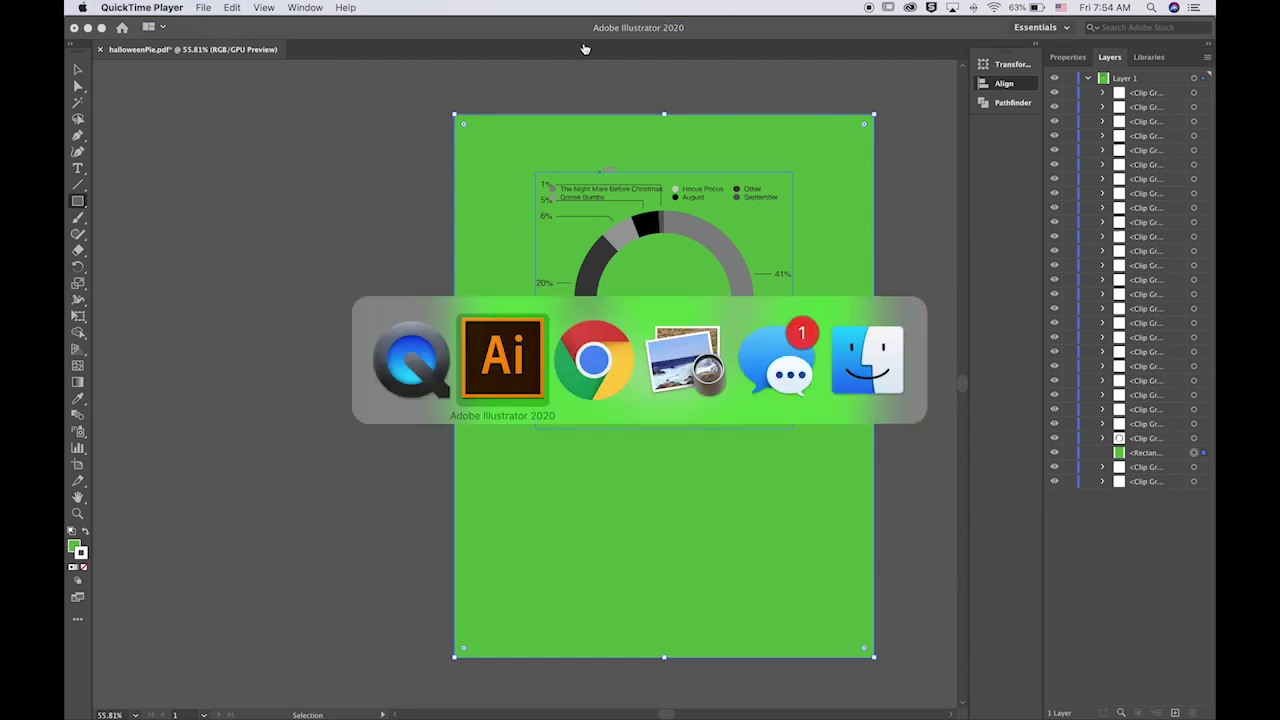
{"action": "key", "text": "super+Tab"}
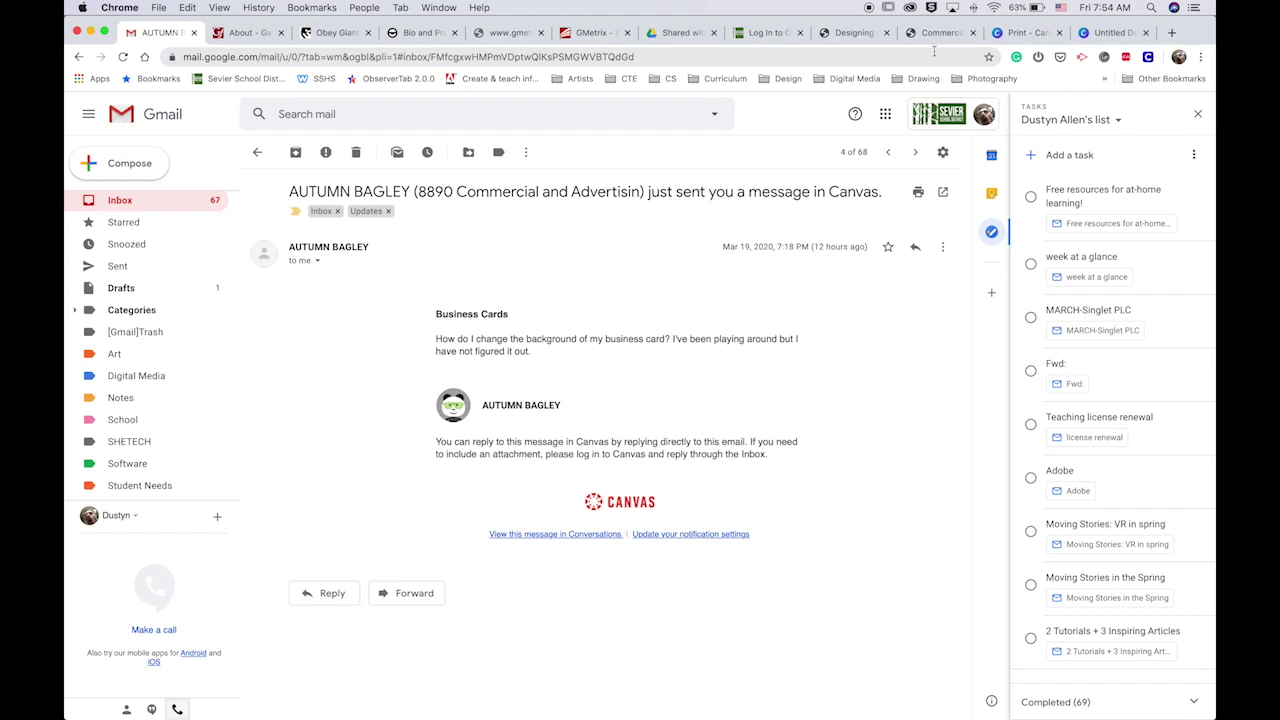
Apply the Blue Ruler Simple Grid Math template in the Canva editor and select its grid image
{"action": "left_click", "coordinate": [1107, 34]}
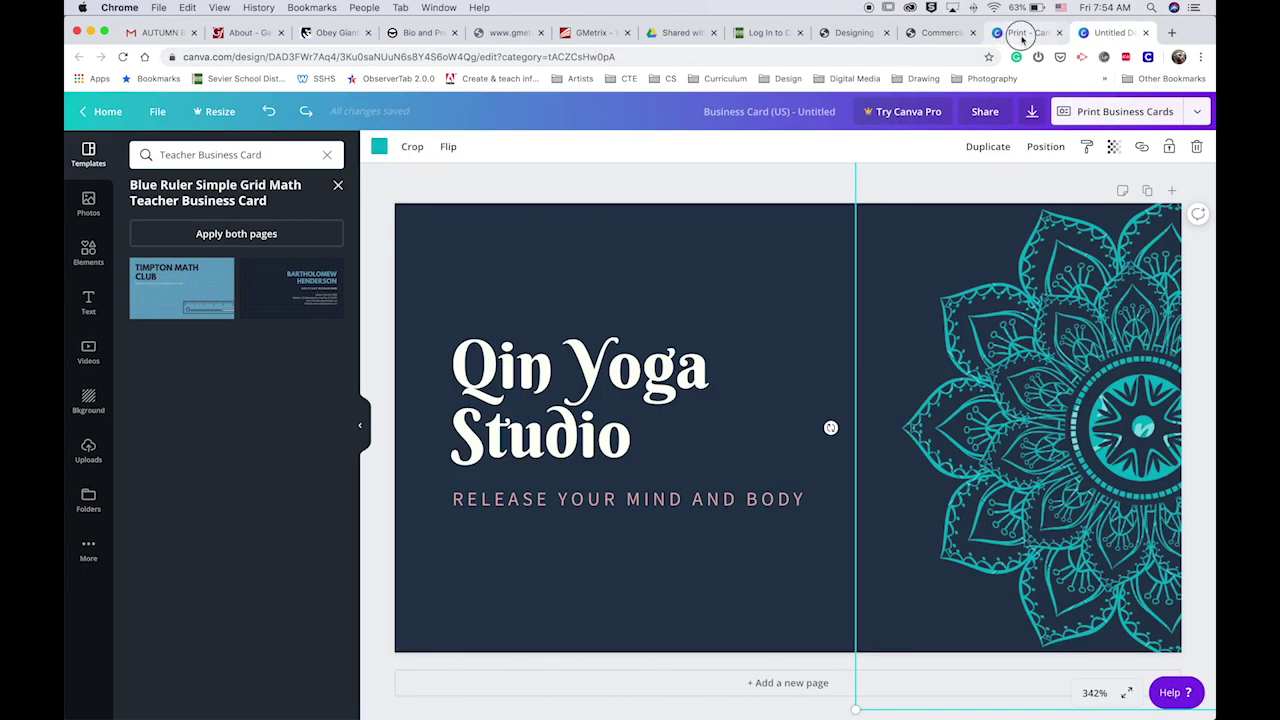
{"action": "left_click", "coordinate": [1022, 34]}
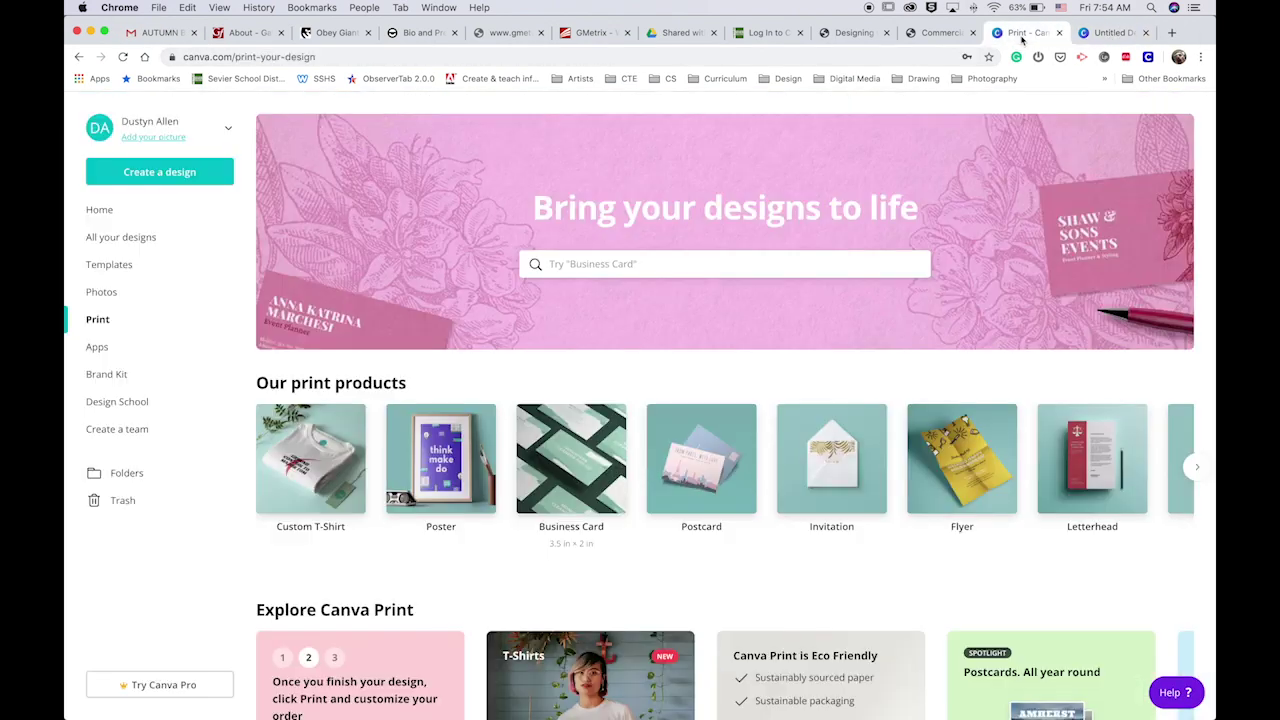
{"action": "left_click", "coordinate": [1110, 32]}
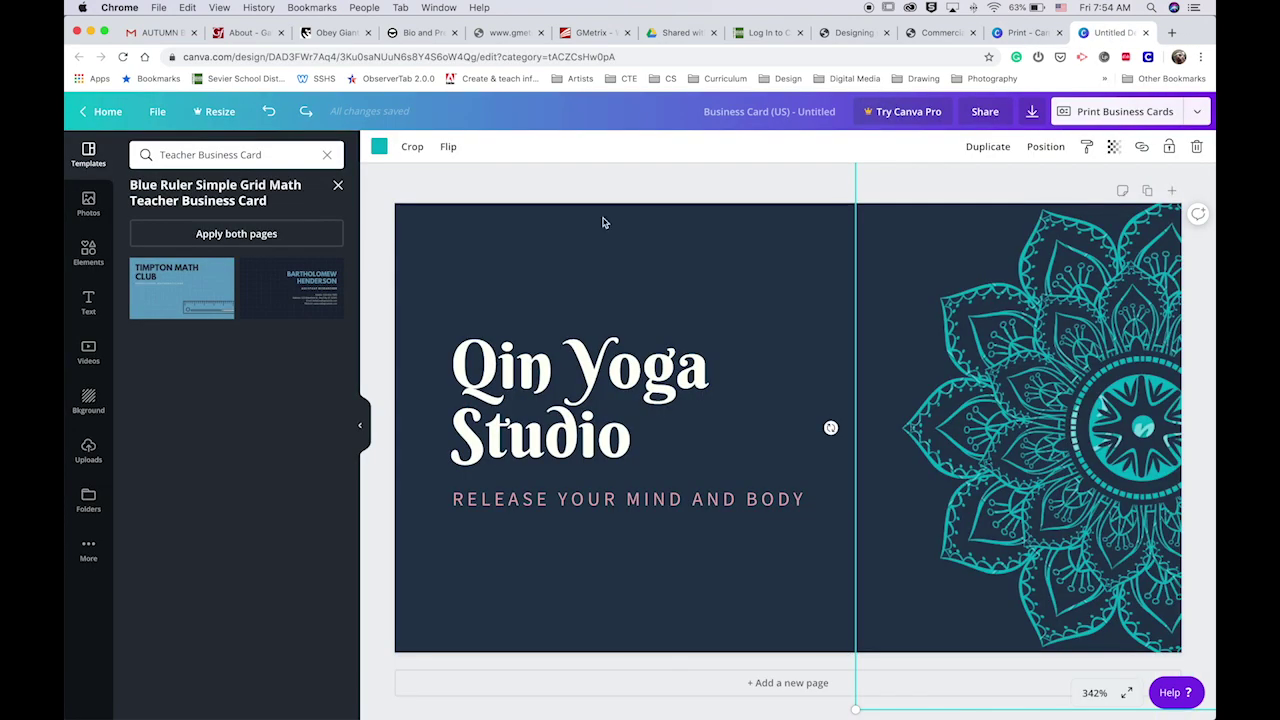
{"action": "left_click", "coordinate": [165, 290]}
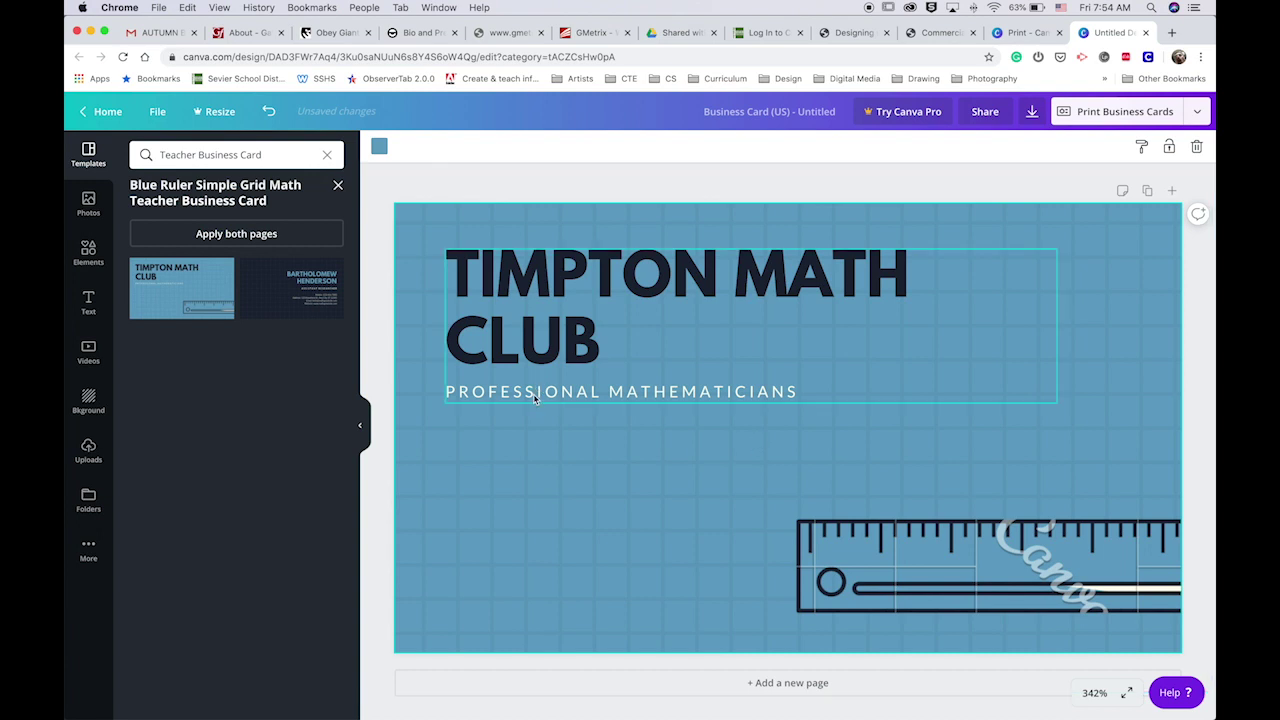
{"action": "left_click", "coordinate": [415, 399]}
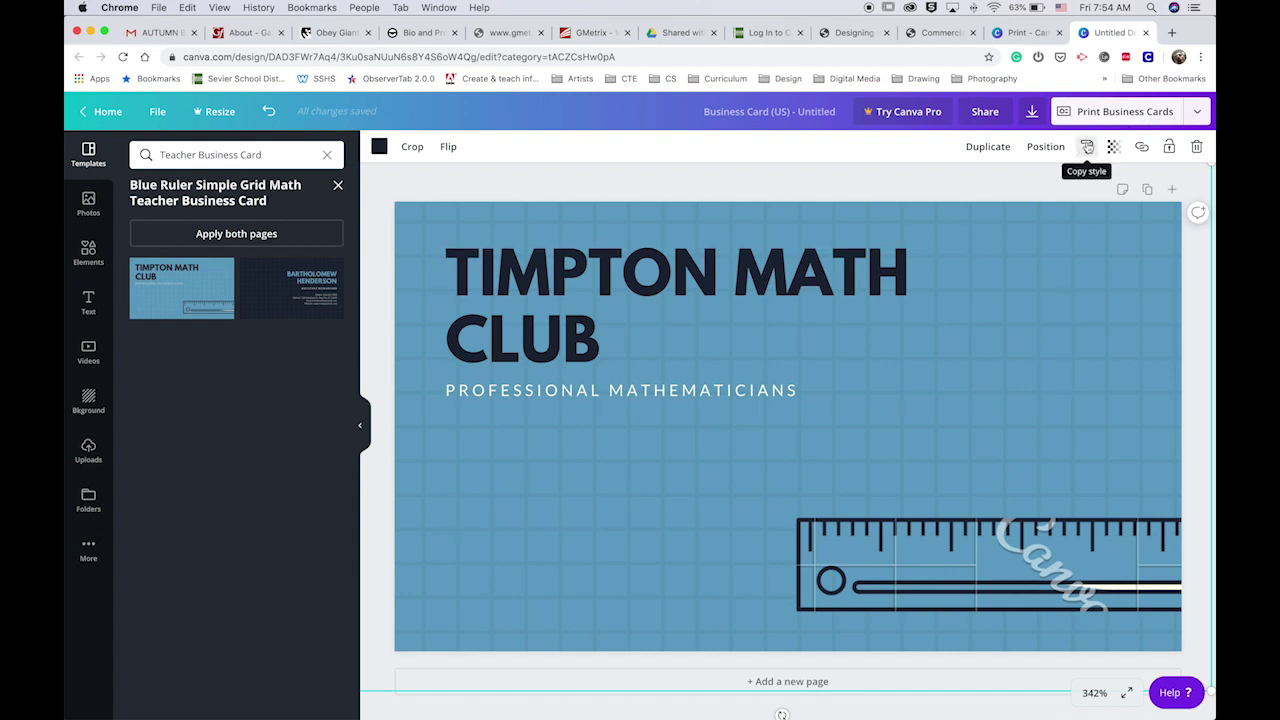
Try the document blue and dark grey on the grid image, undoing each to keep navy
{"action": "left_click", "coordinate": [1087, 147]}
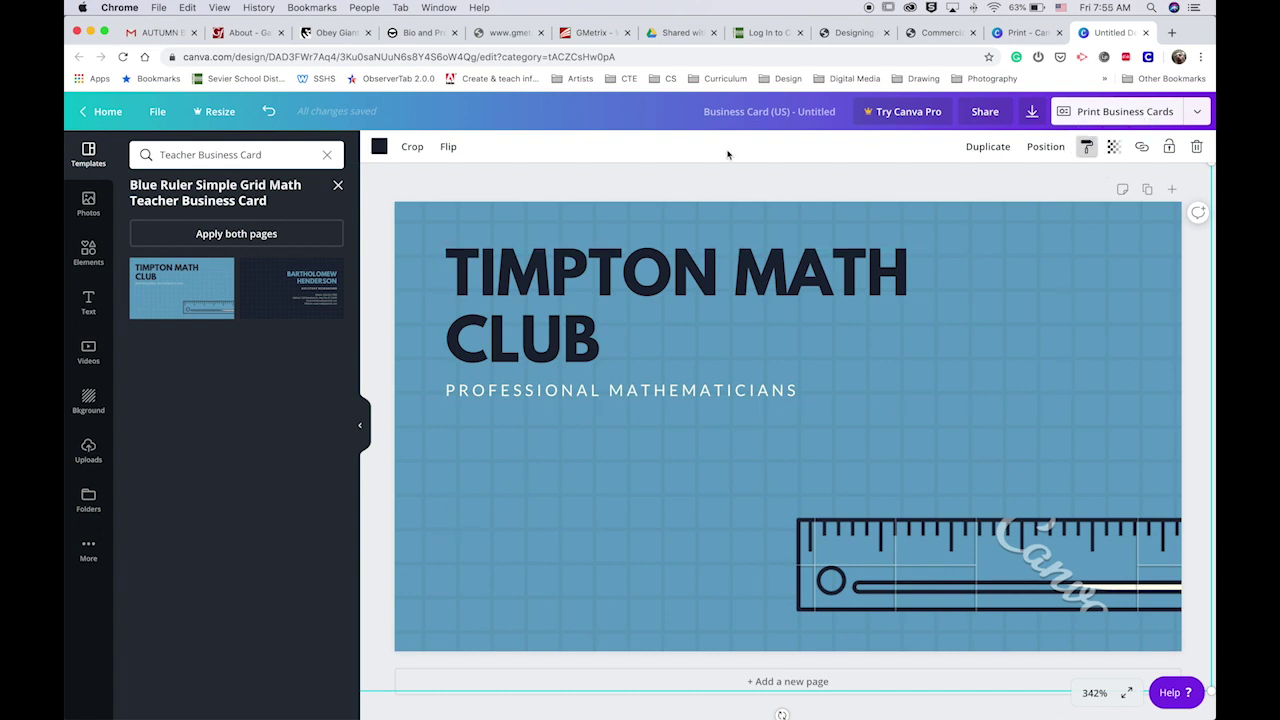
{"action": "left_click", "coordinate": [380, 148]}
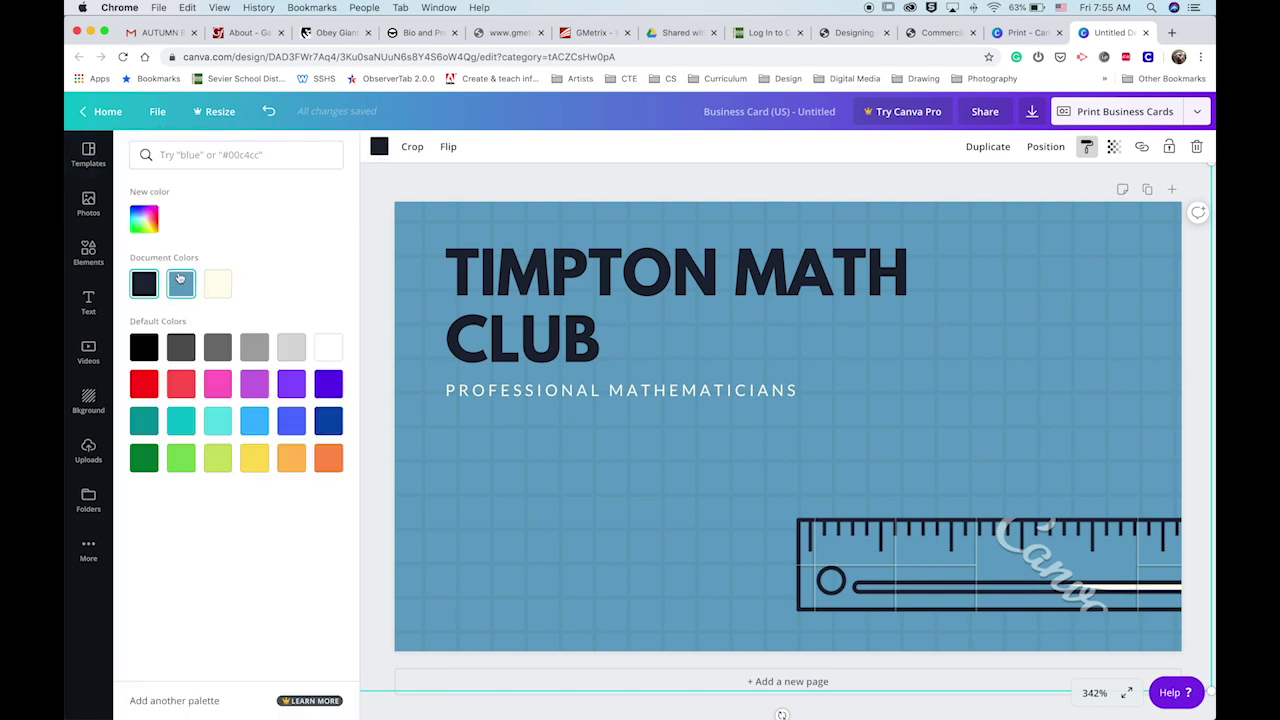
{"action": "left_click", "coordinate": [176, 287]}
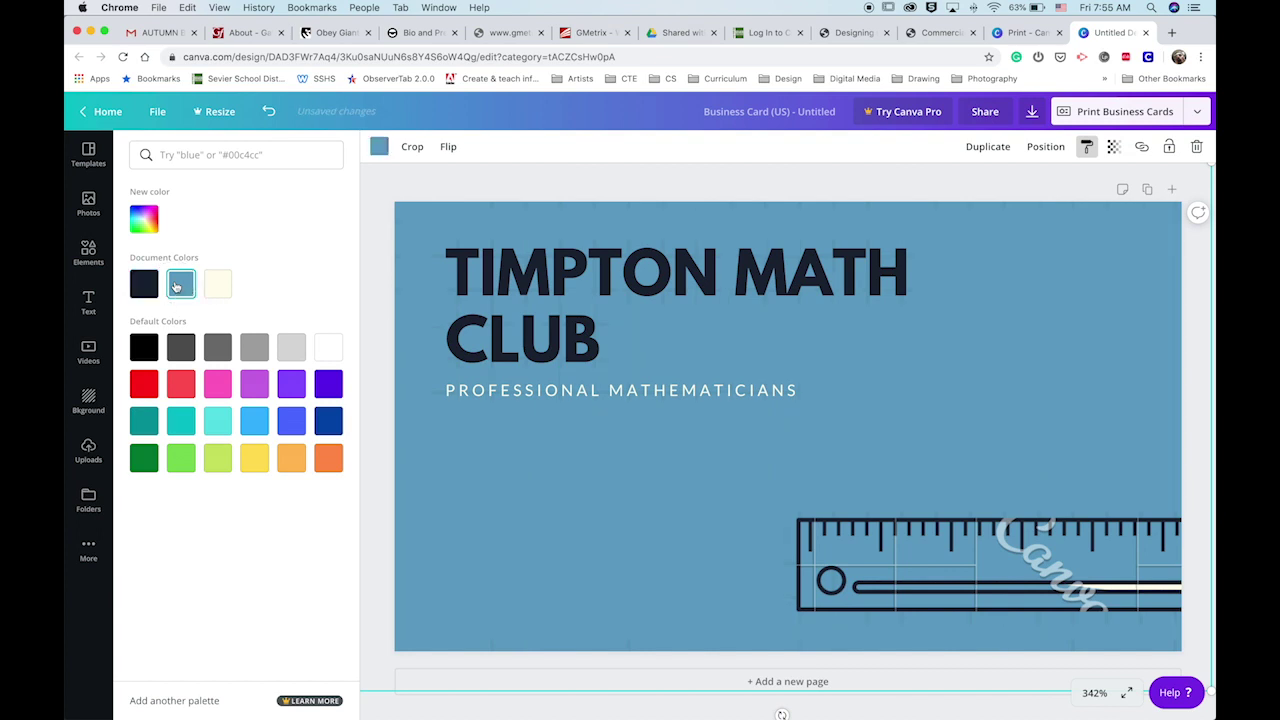
{"action": "key", "text": "ctrl+z"}
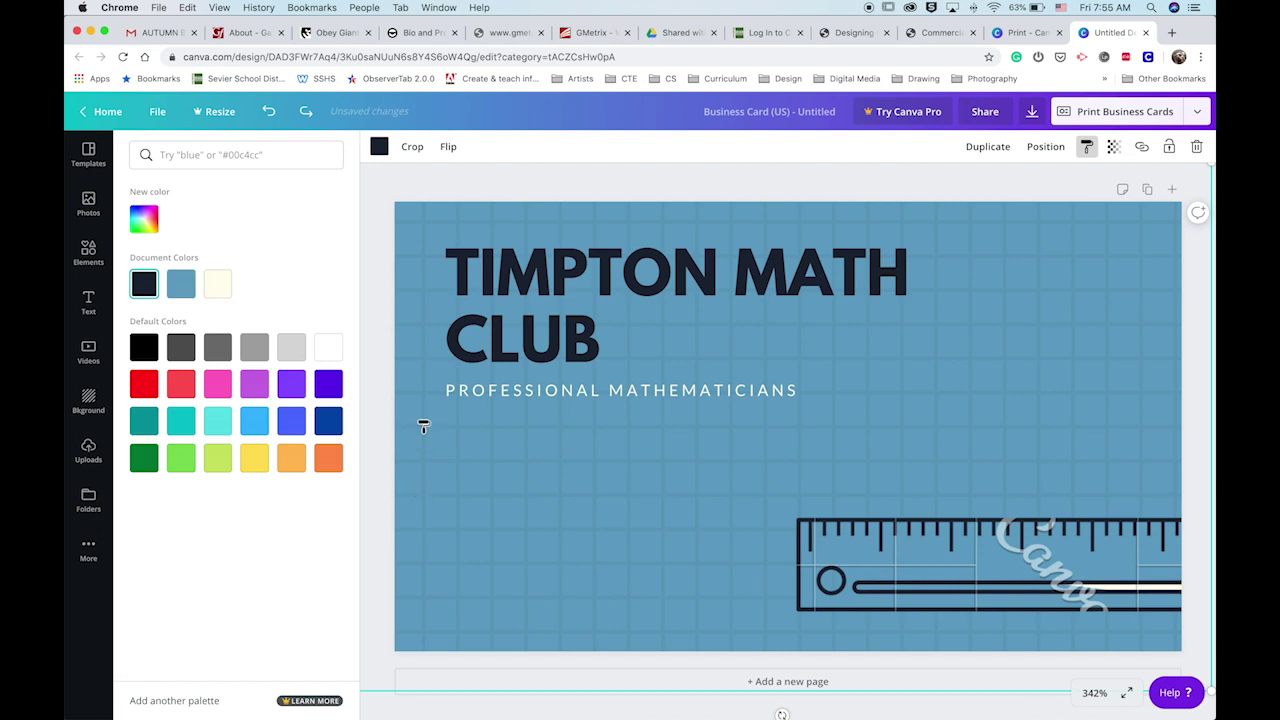
{"action": "left_click", "coordinate": [186, 354]}
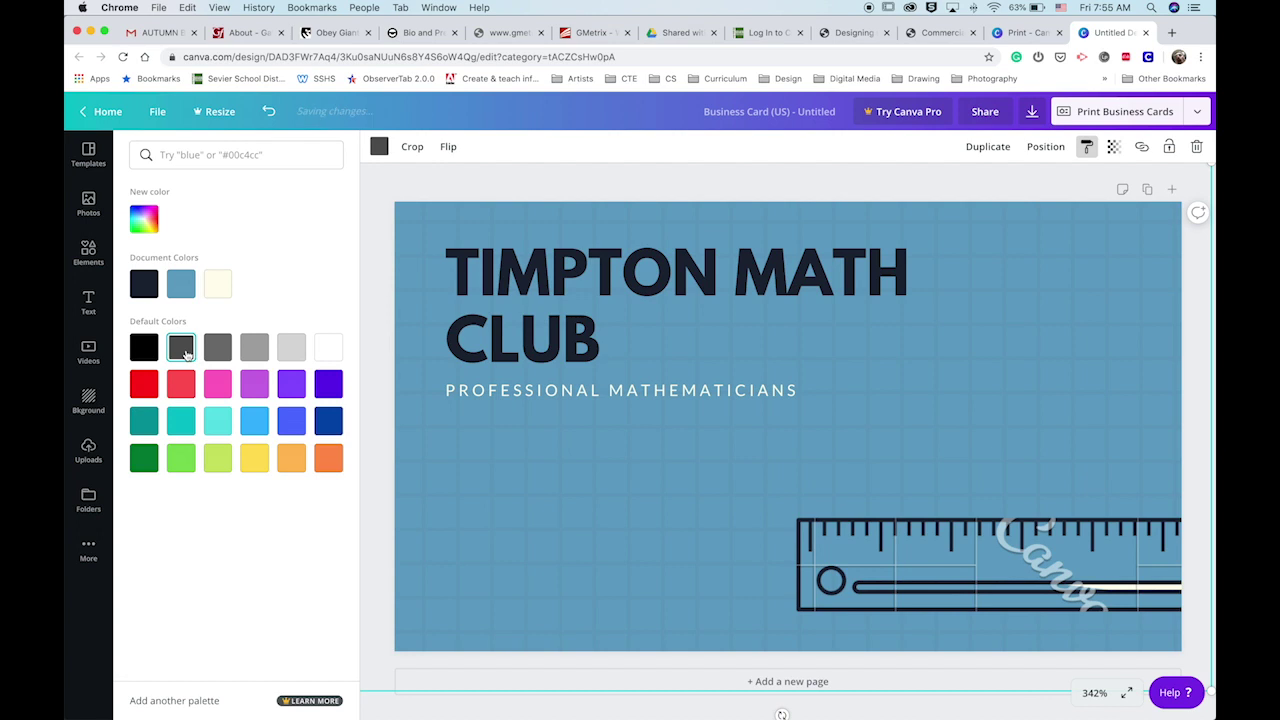
{"action": "key", "text": "ctrl+z"}
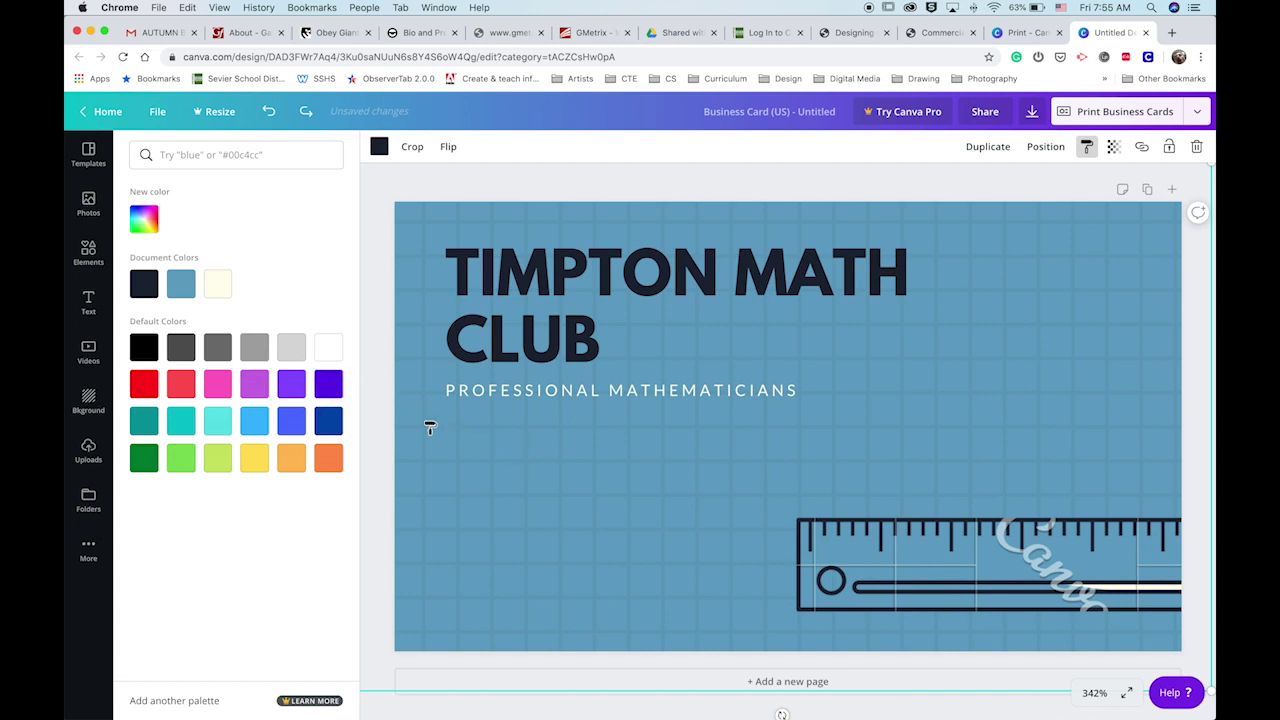
Recolour the grid image a bright, fully saturated magenta with the custom colour picker
{"action": "left_click", "coordinate": [1088, 148]}
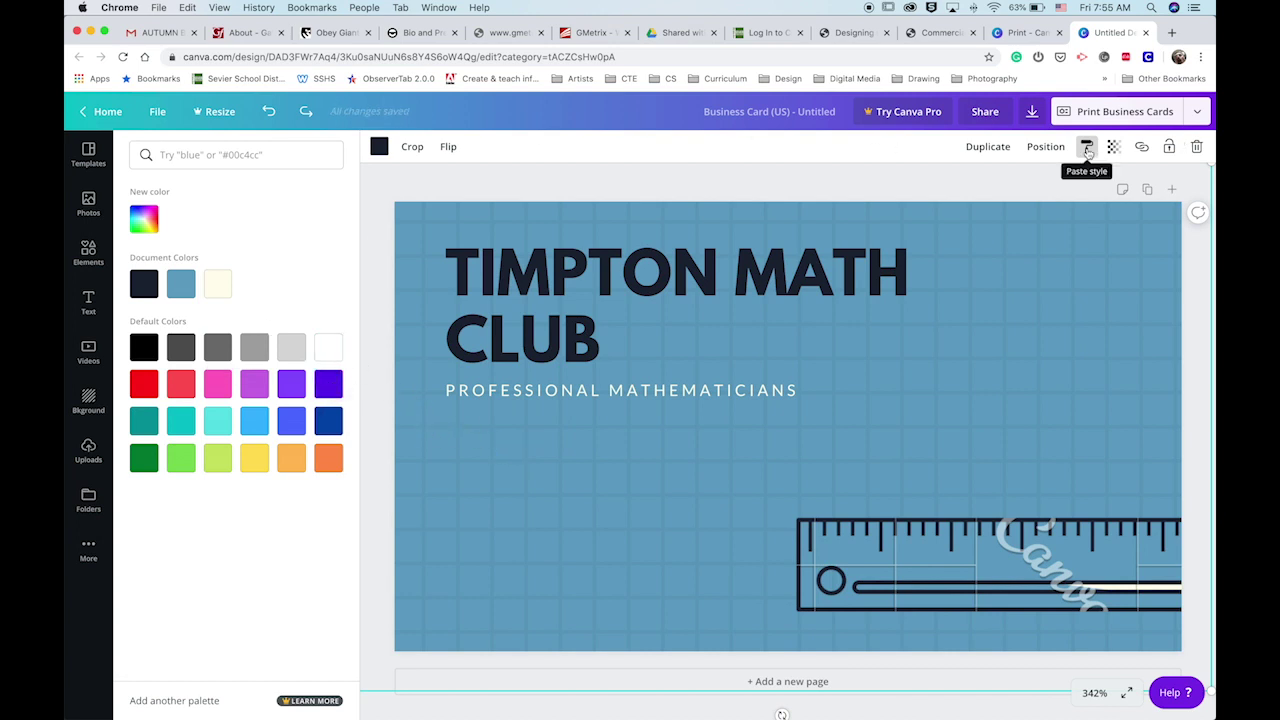
{"action": "left_click", "coordinate": [379, 148]}
{"action": "left_click", "coordinate": [379, 148]}
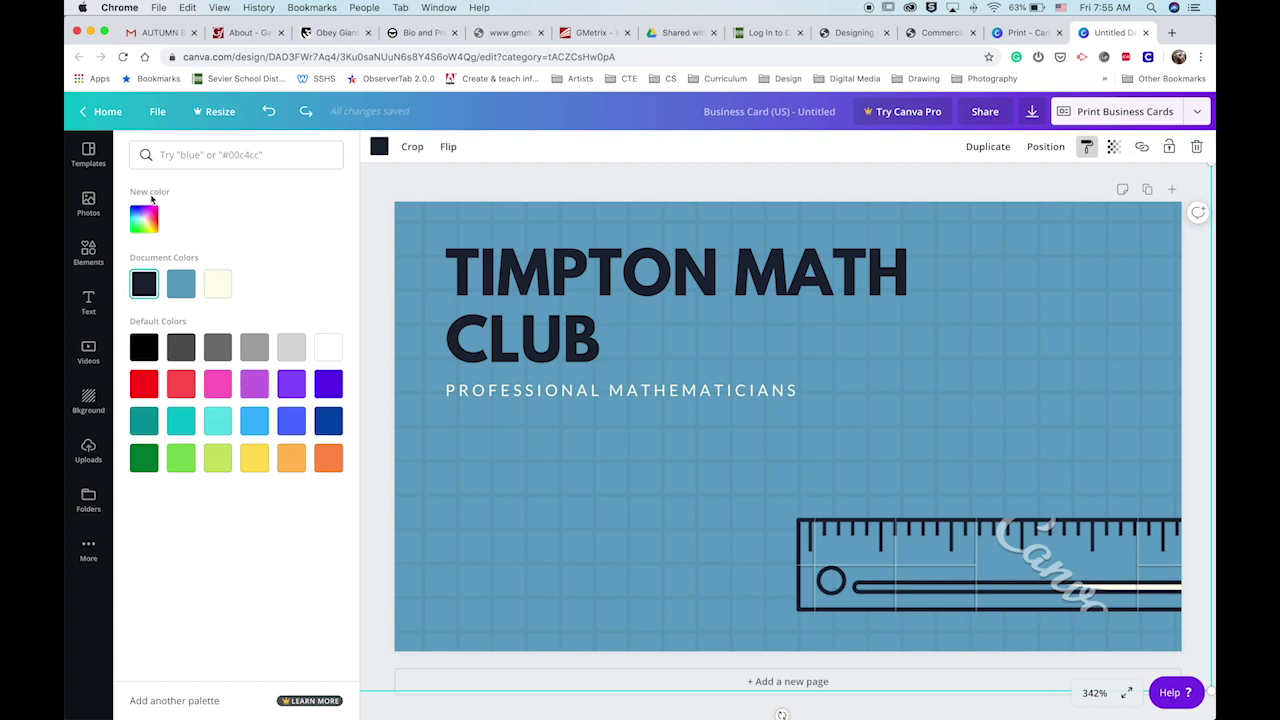
{"action": "left_click", "coordinate": [147, 219]}
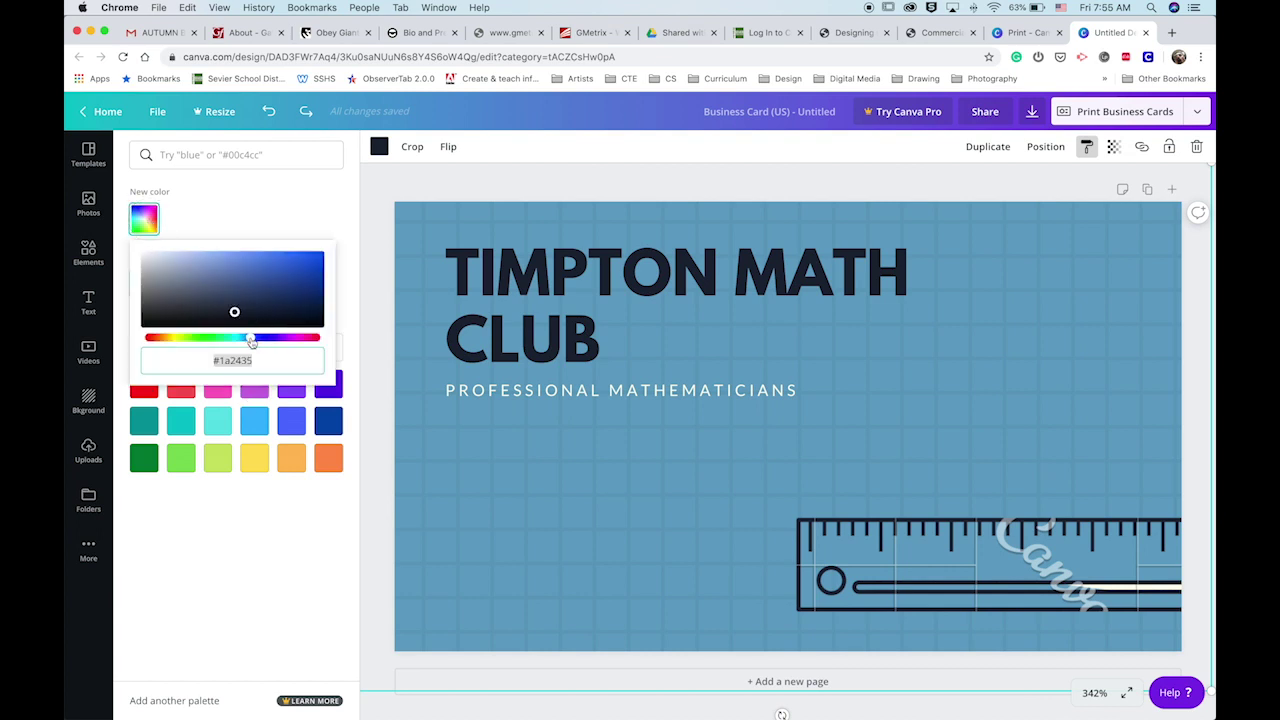
{"action": "mouse_move", "coordinate": [251, 338]}
{"action": "left_mouse_down"}
{"action": "mouse_move", "coordinate": [158, 335]}
{"action": "mouse_move", "coordinate": [292, 337]}
{"action": "left_mouse_up"}
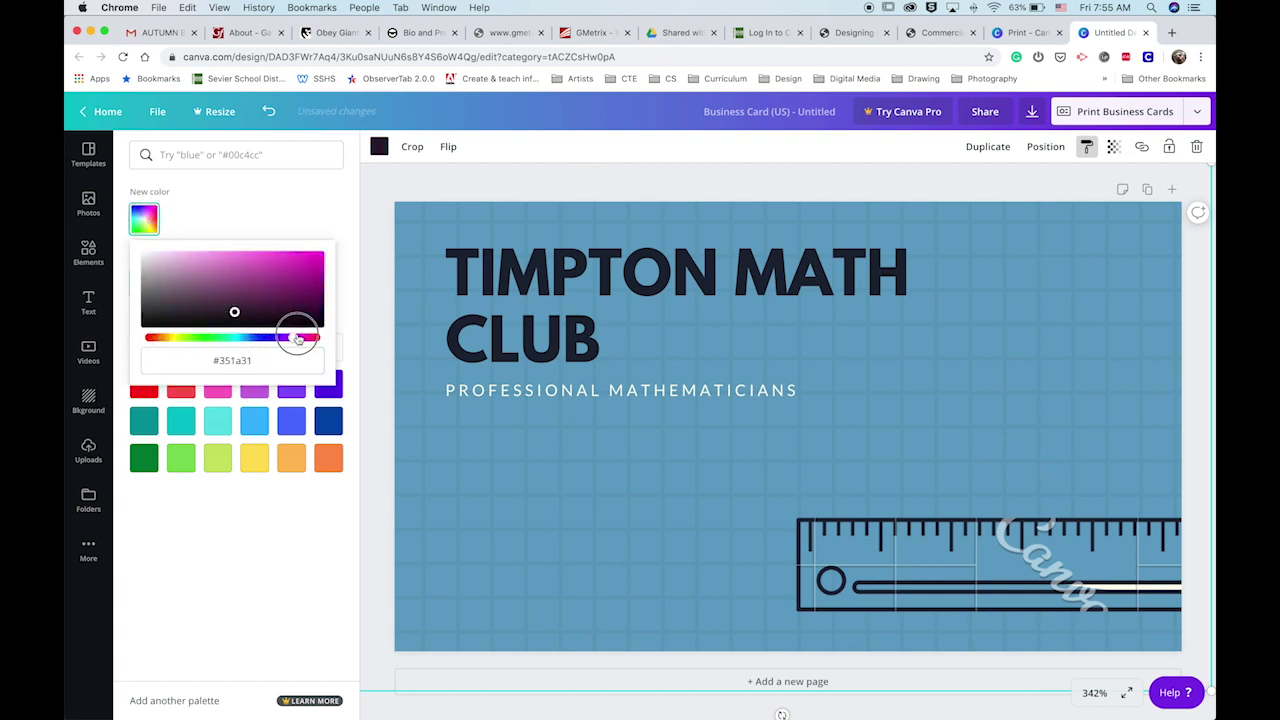
{"action": "left_click", "coordinate": [288, 270]}
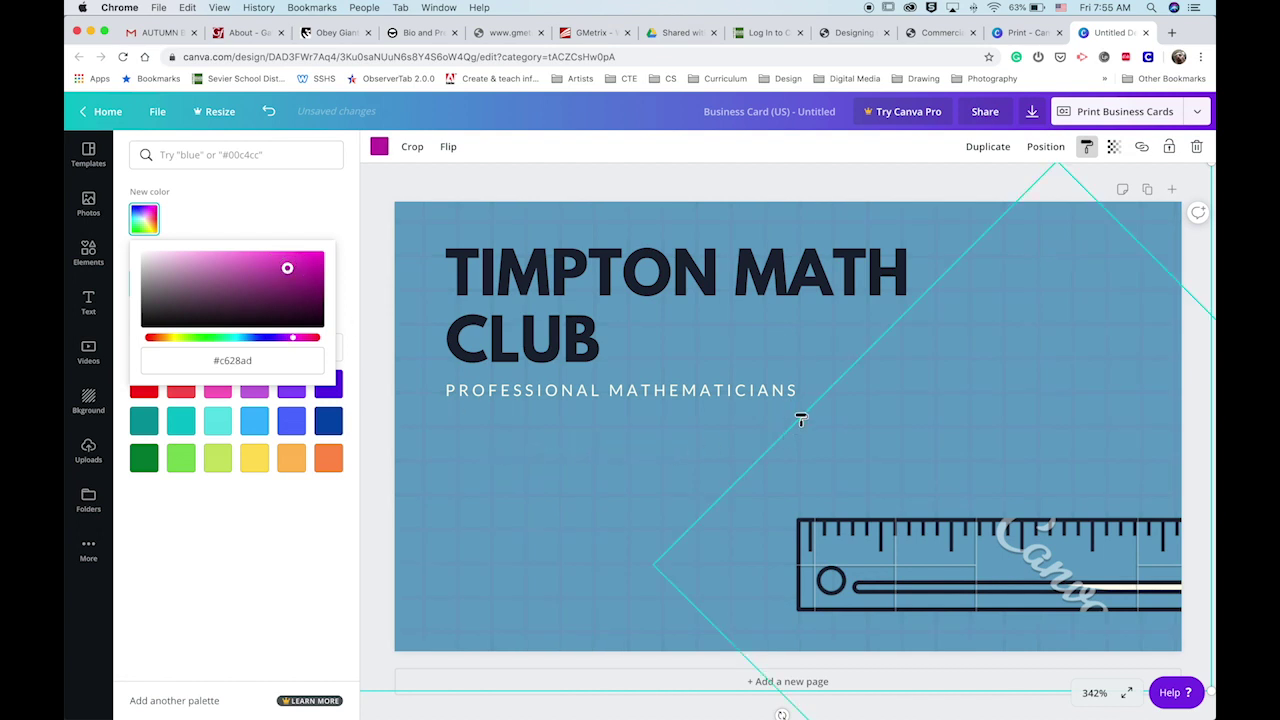
{"action": "left_click", "coordinate": [290, 263]}
{"action": "left_click_drag", "start_coordinate": [307, 255], "coordinate": [322, 253]}
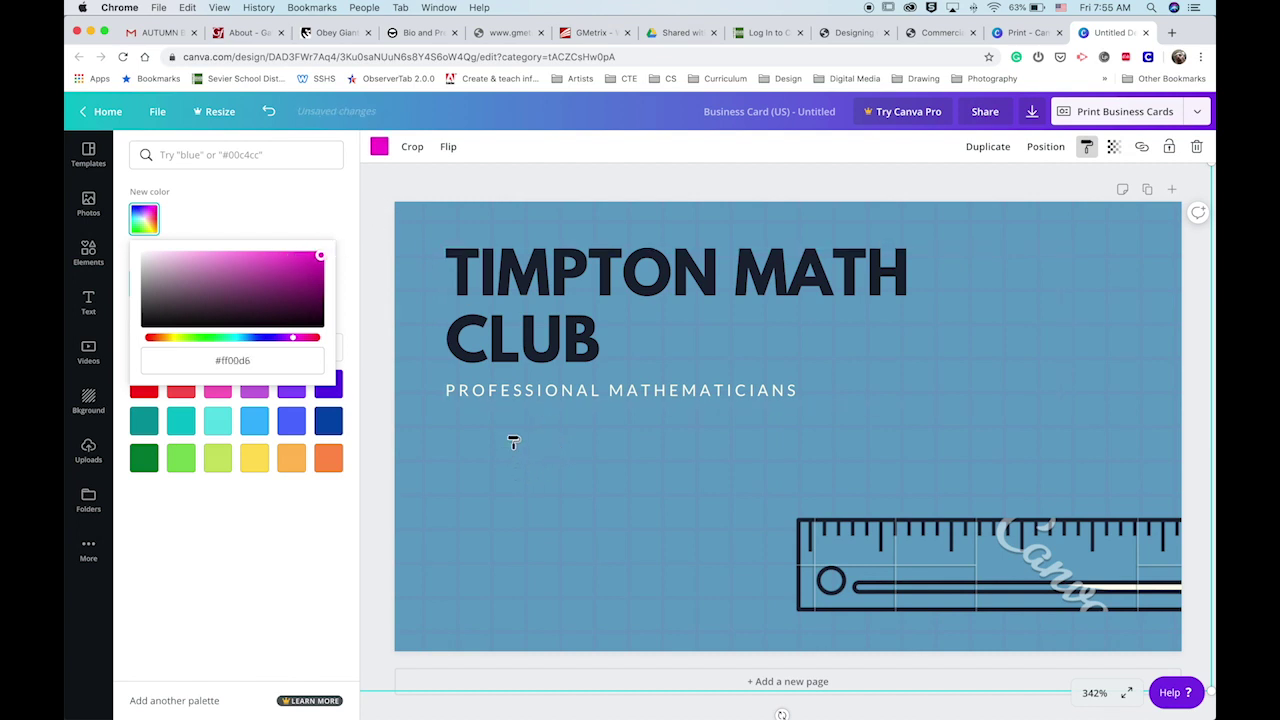
Revert the grid image to dark navy and turn Copy style off
{"action": "left_click", "coordinate": [378, 148]}
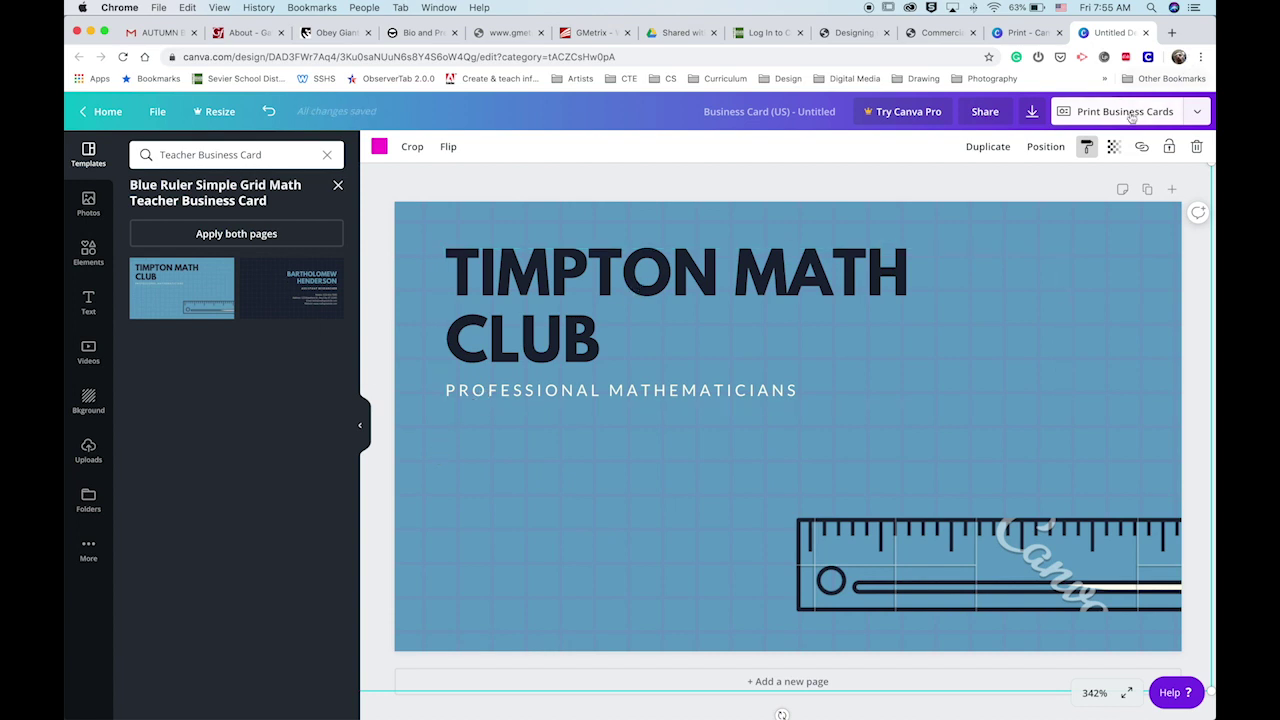
{"action": "left_click", "coordinate": [1086, 148]}
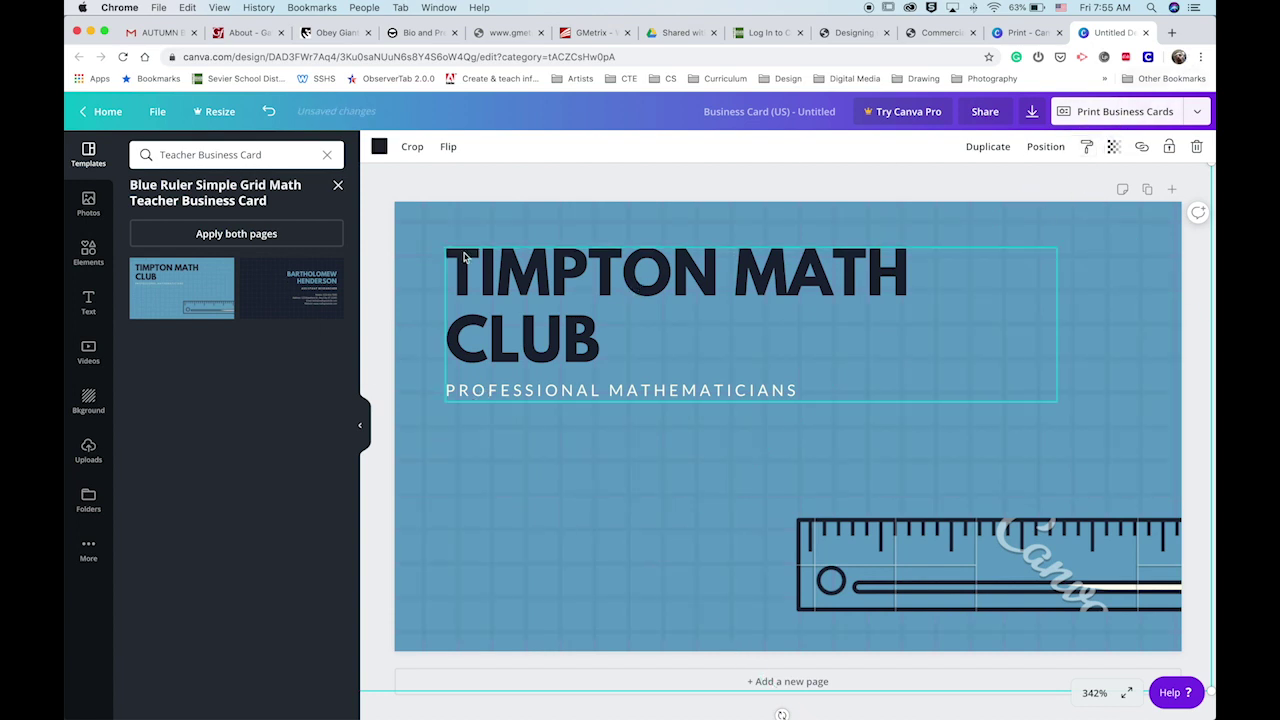
{"action": "left_click", "coordinate": [1088, 148]}
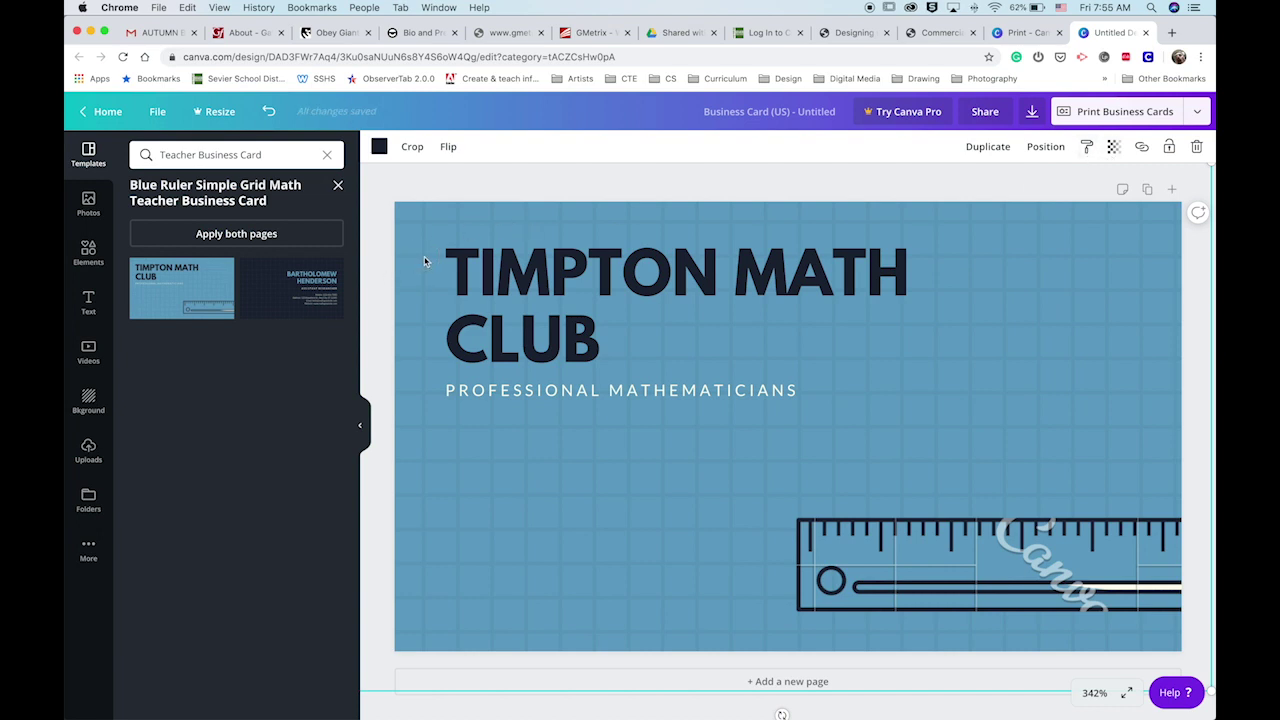
Shift the grid image slightly and raise its transparency to 100 for fully opaque lines
{"action": "mouse_move", "coordinate": [411, 277]}
{"action": "left_mouse_down"}
{"action": "mouse_move", "coordinate": [477, 254]}
{"action": "mouse_move", "coordinate": [451, 264]}
{"action": "mouse_move", "coordinate": [457, 277]}
{"action": "left_mouse_up"}
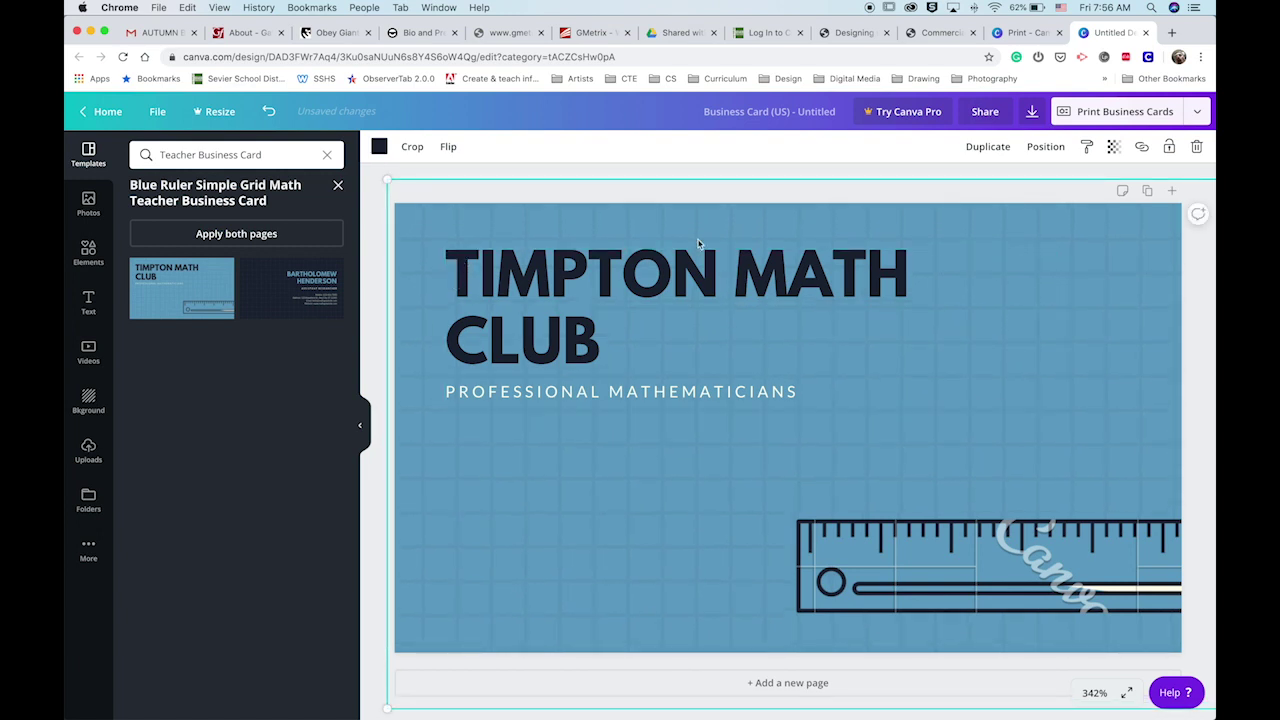
{"action": "left_click", "coordinate": [1113, 147]}
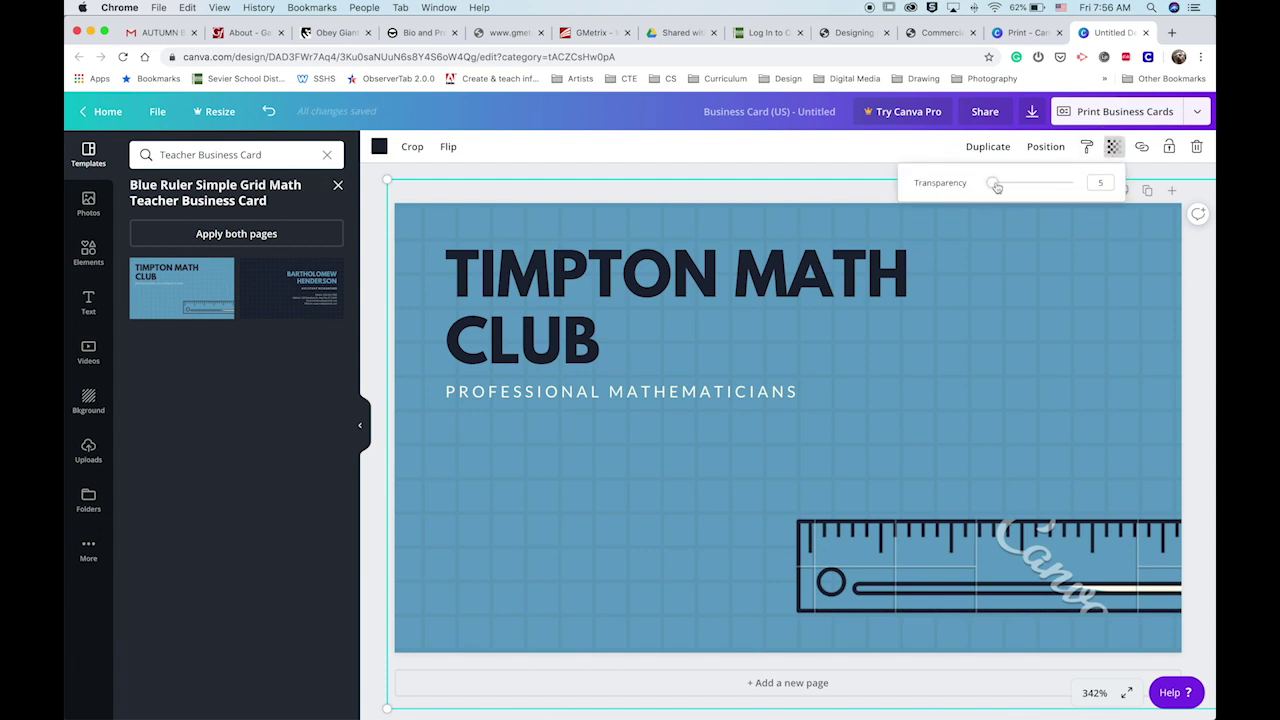
{"action": "left_click_drag", "start_coordinate": [994, 184], "coordinate": [1117, 194]}
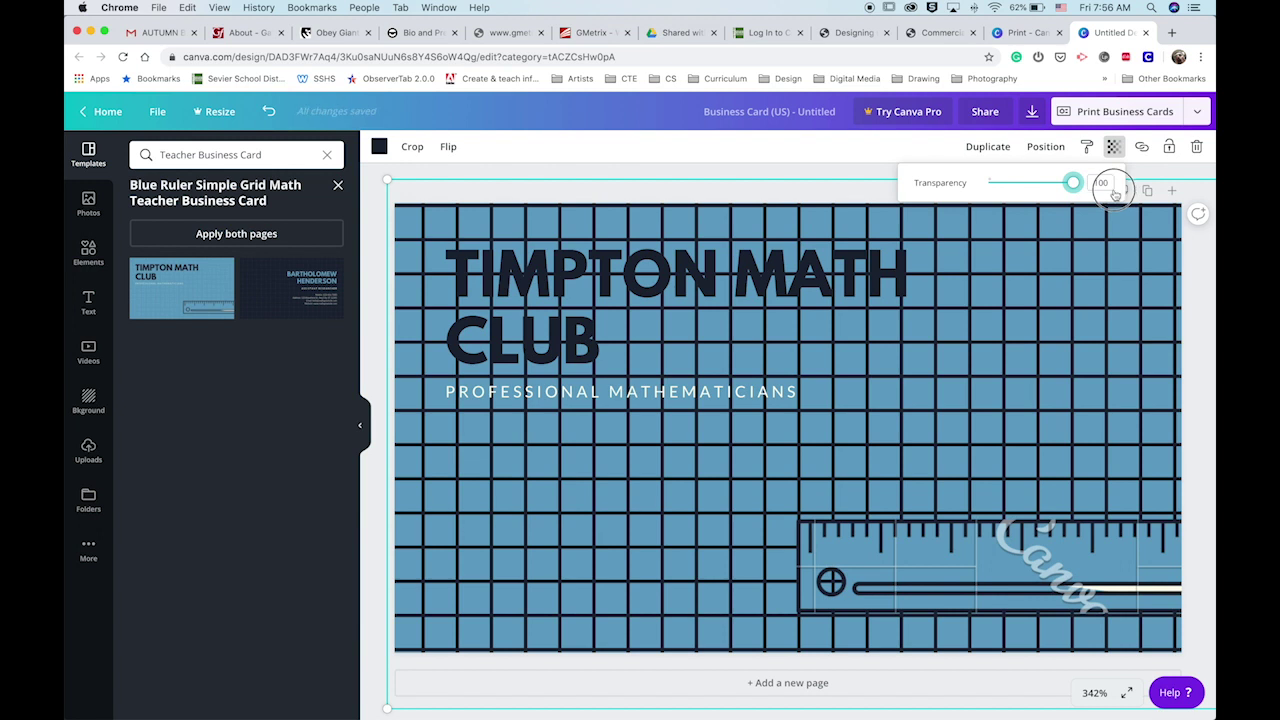
Make the grid lines red and lower their transparency to 5
{"action": "left_click", "coordinate": [380, 147]}
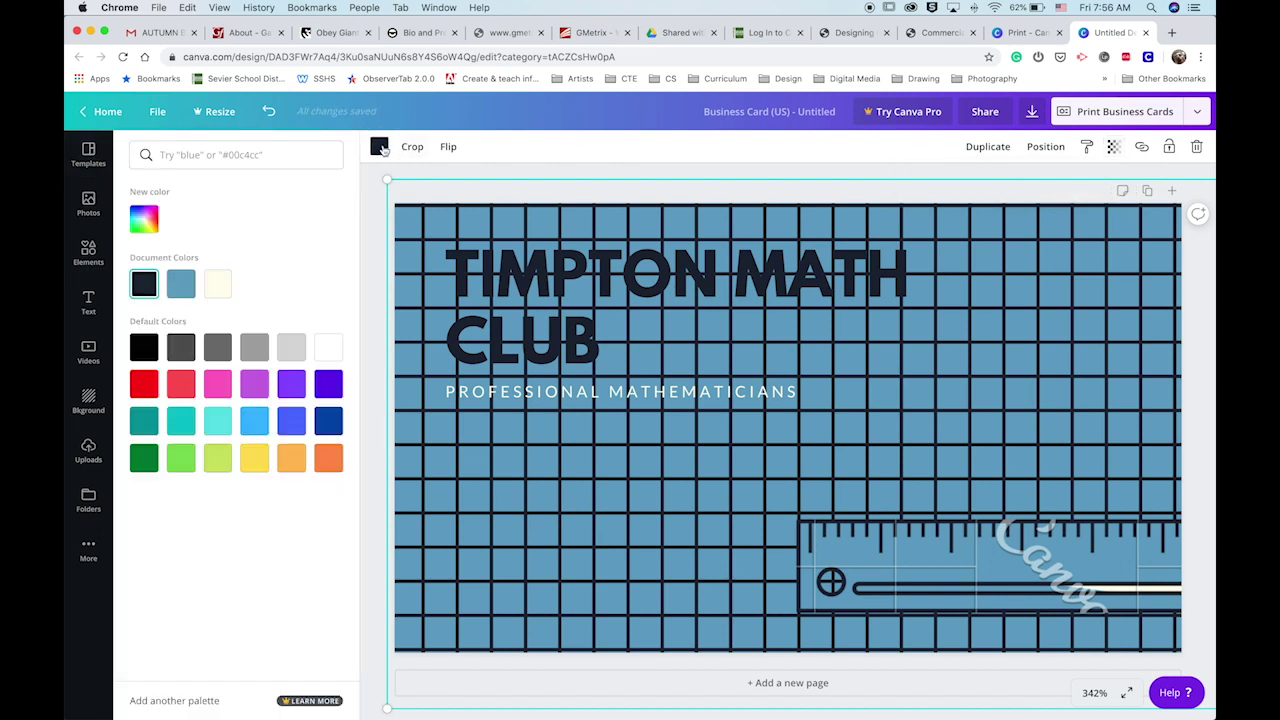
{"action": "left_click", "coordinate": [144, 384]}
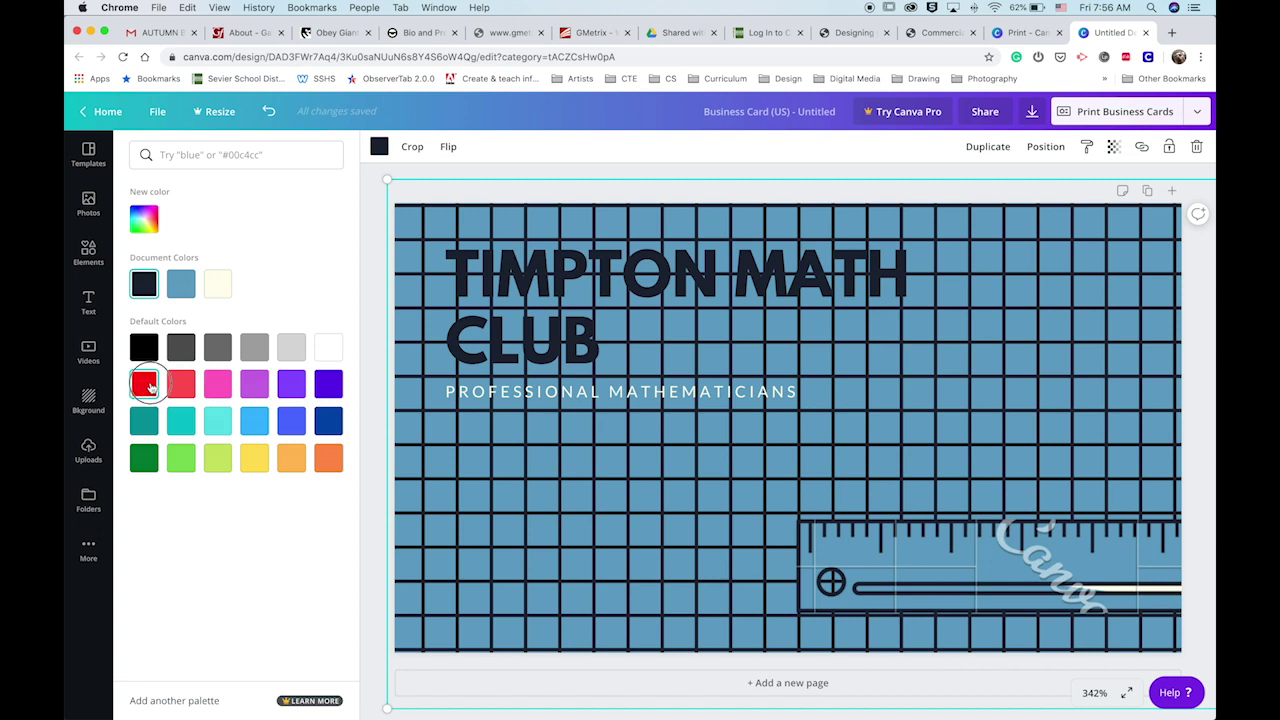
{"action": "left_click", "coordinate": [1113, 146]}
{"action": "left_click_drag", "start_coordinate": [1071, 186], "coordinate": [999, 185]}
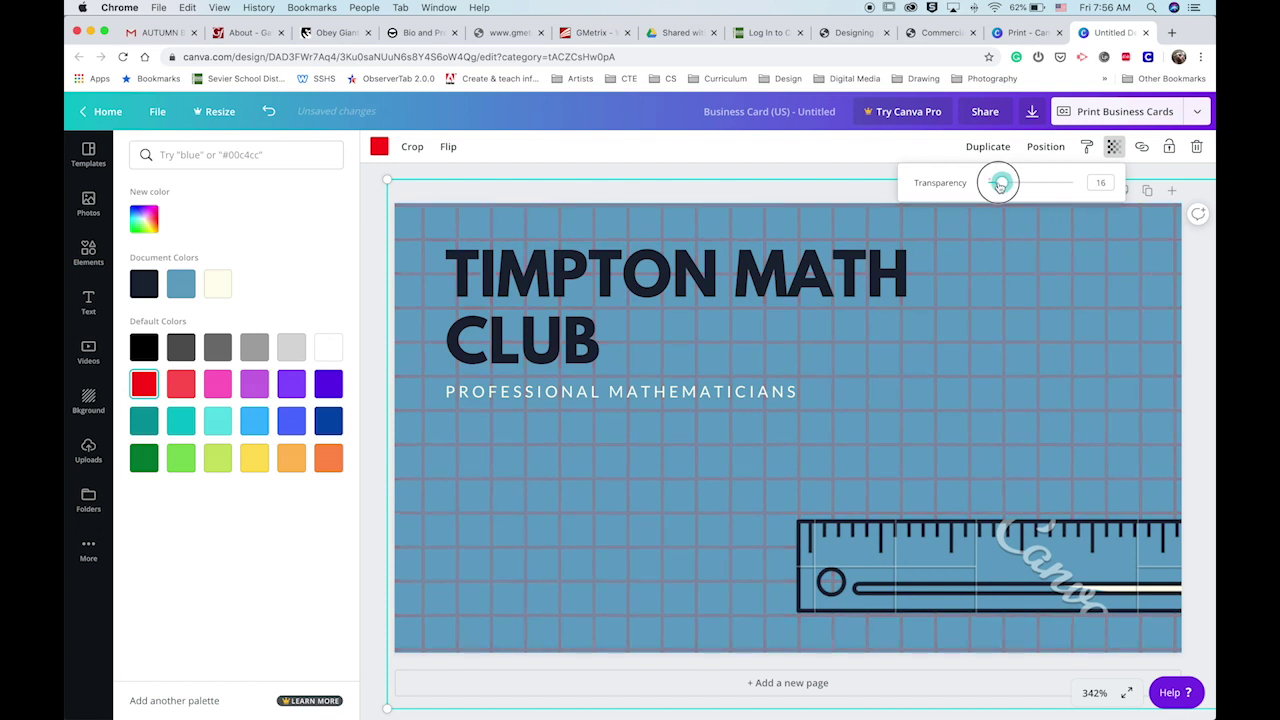
{"action": "left_click_drag", "start_coordinate": [999, 185], "coordinate": [991, 186]}
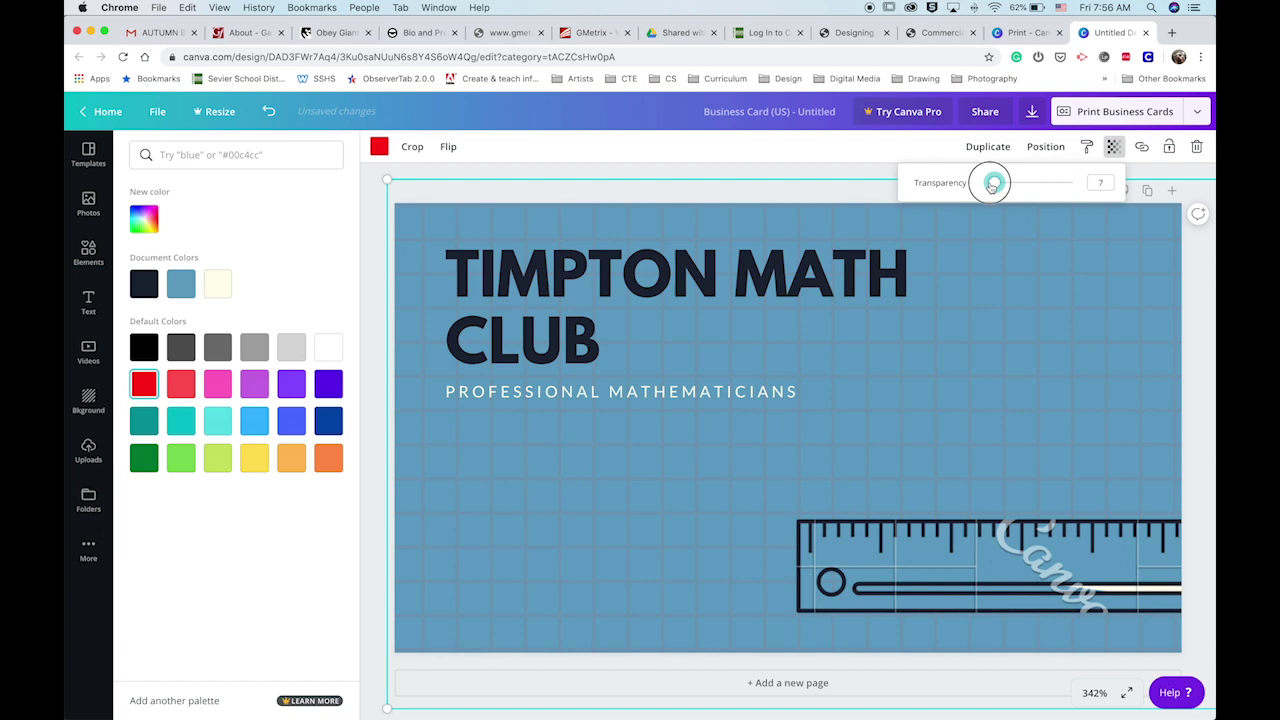
{"action": "left_click_drag", "start_coordinate": [991, 186], "coordinate": [990, 186]}
Close the transparency setting and shift the grid image slightly right
{"action": "left_click", "coordinate": [441, 224]}
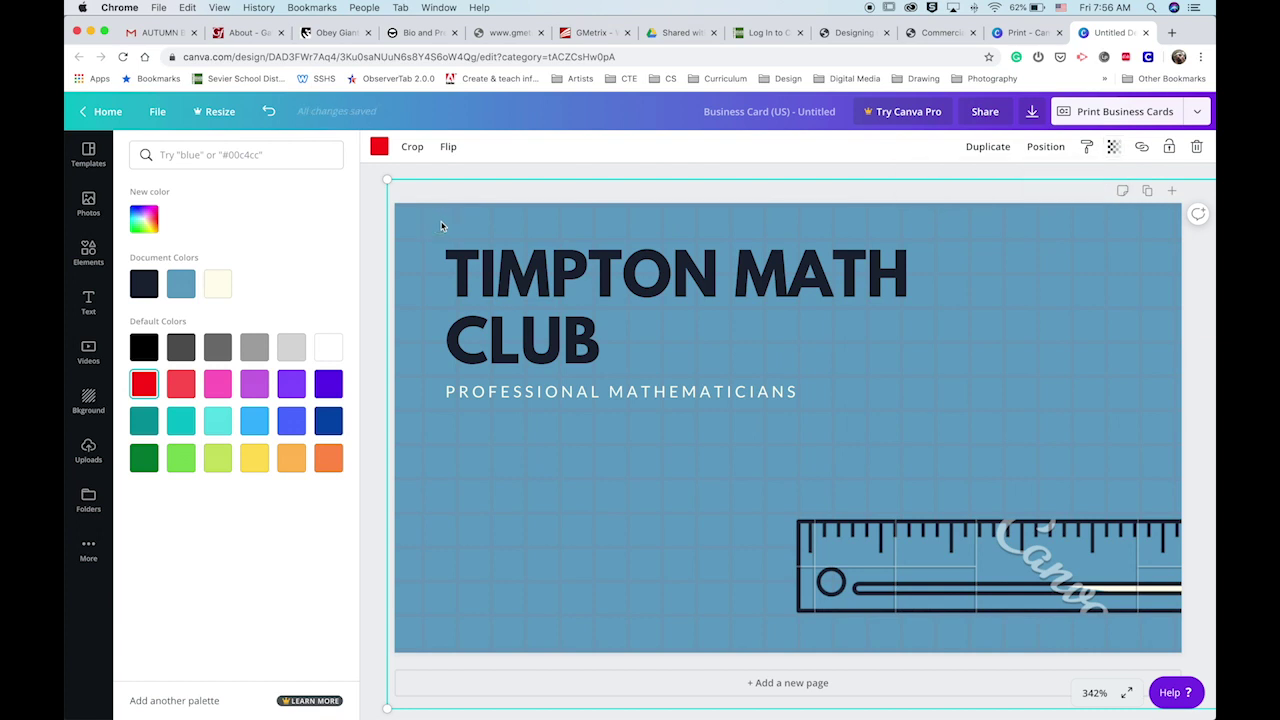
{"action": "left_click", "coordinate": [423, 215]}
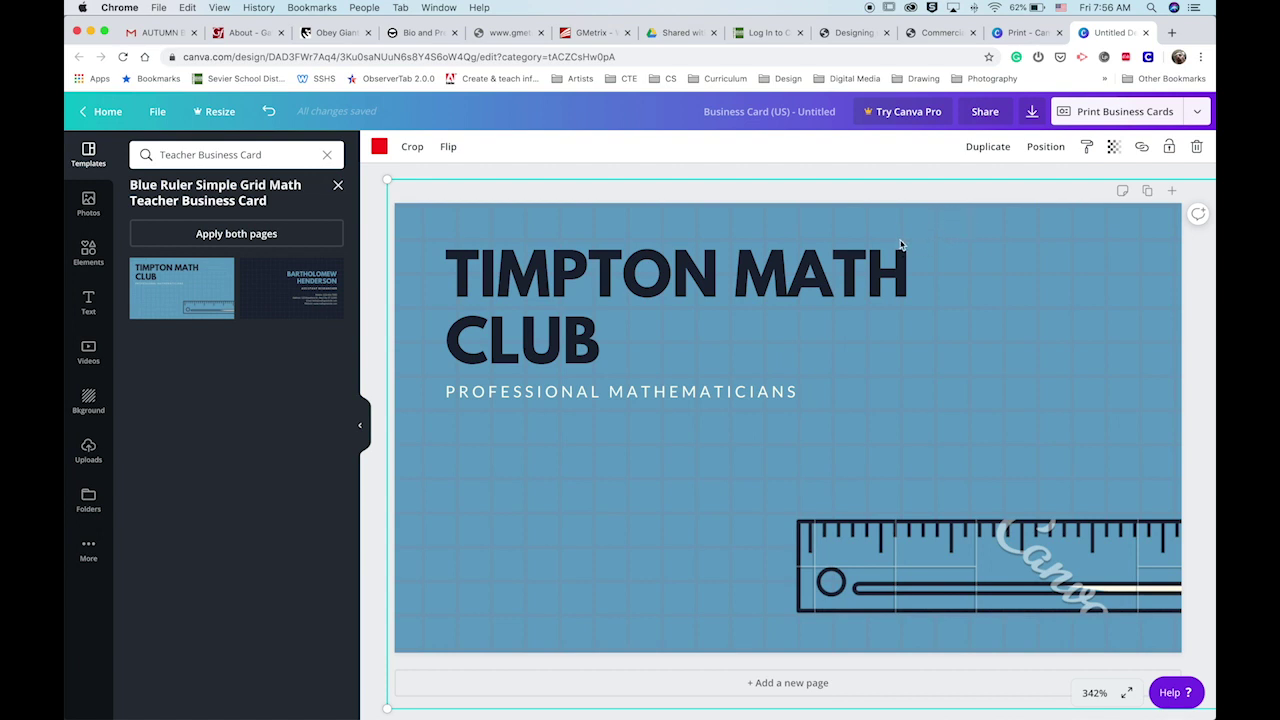
{"action": "left_click_drag", "start_coordinate": [900, 245], "coordinate": [949, 240]}
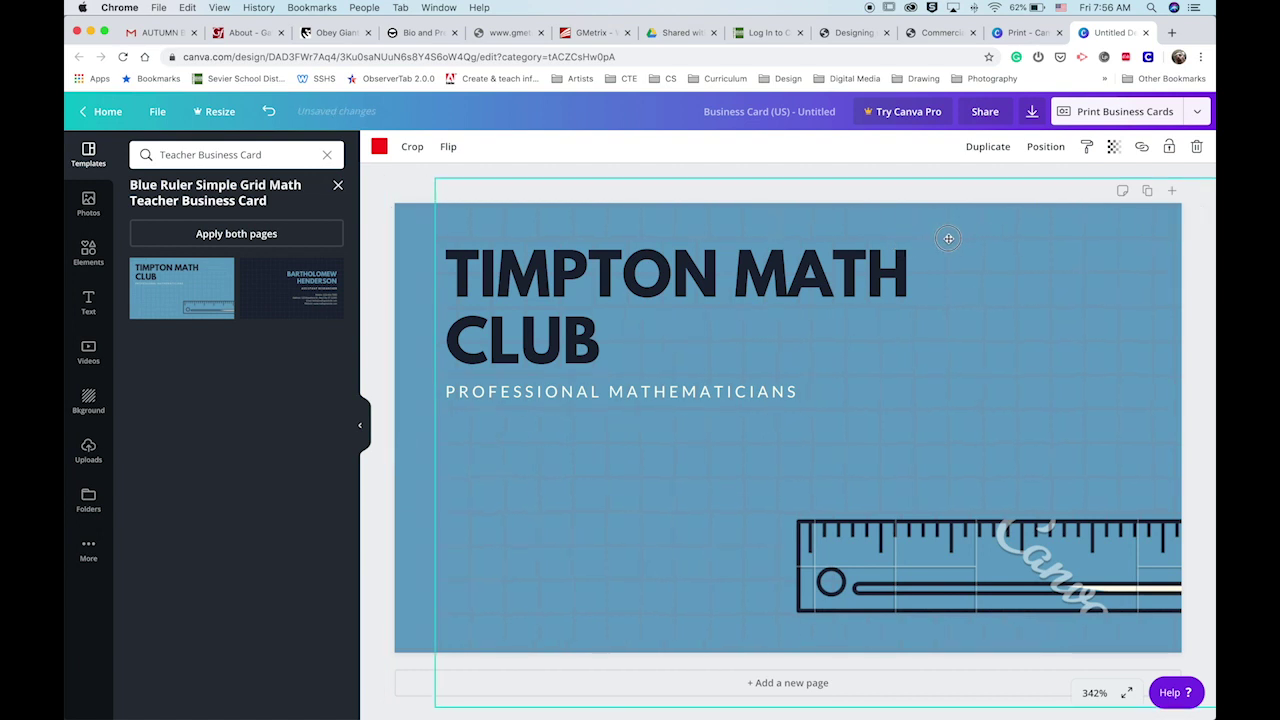
Change the card's page background to light green after trying blue and purple
{"action": "left_click", "coordinate": [408, 242]}
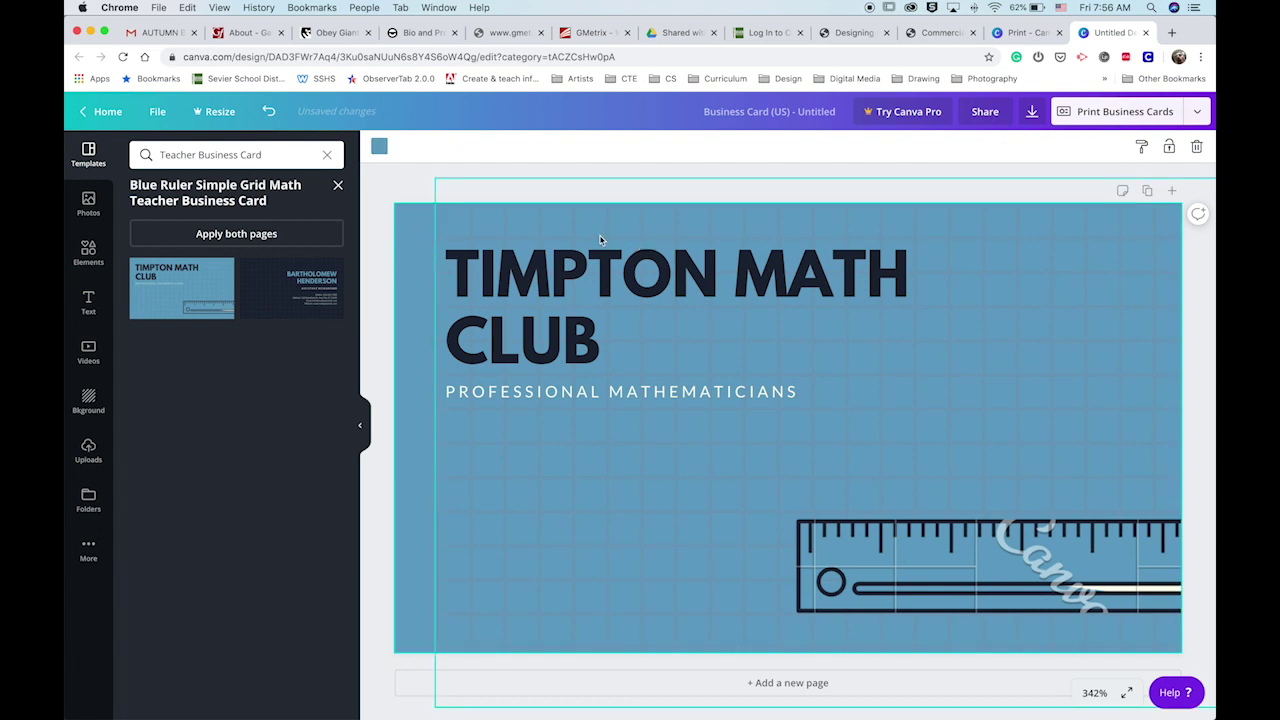
{"action": "left_click", "coordinate": [380, 147]}
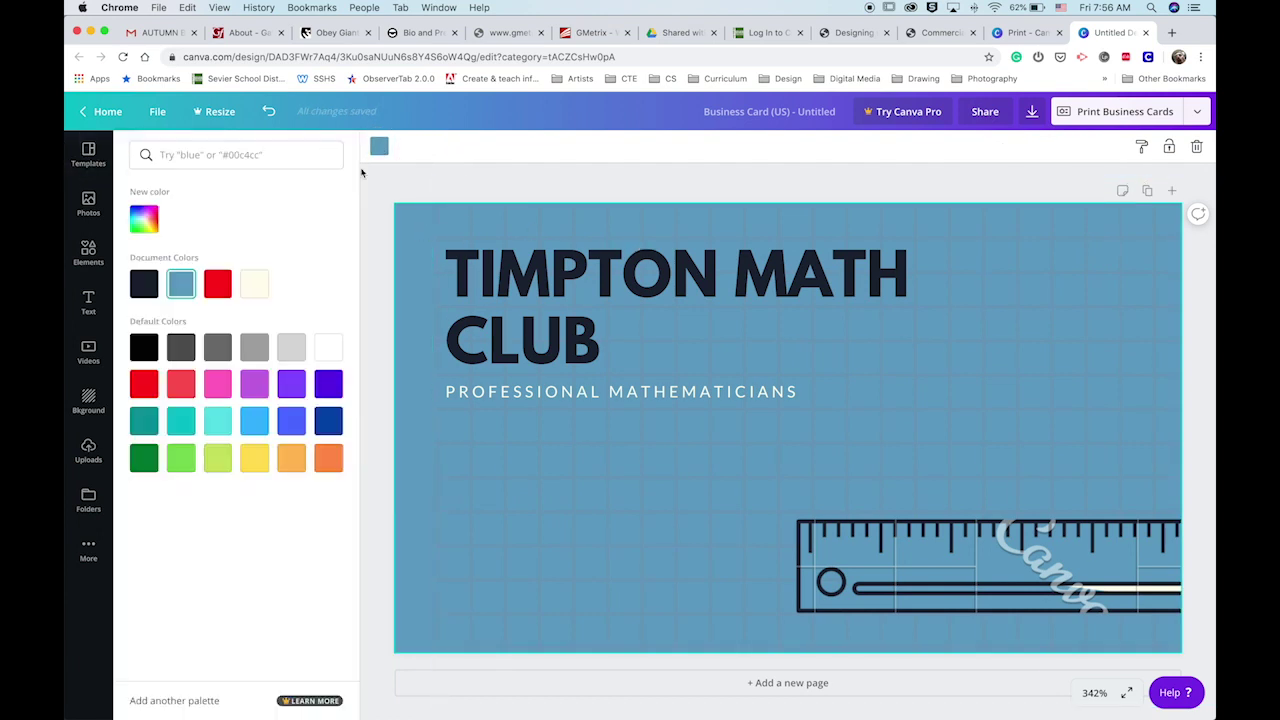
{"action": "left_click", "coordinate": [291, 427]}
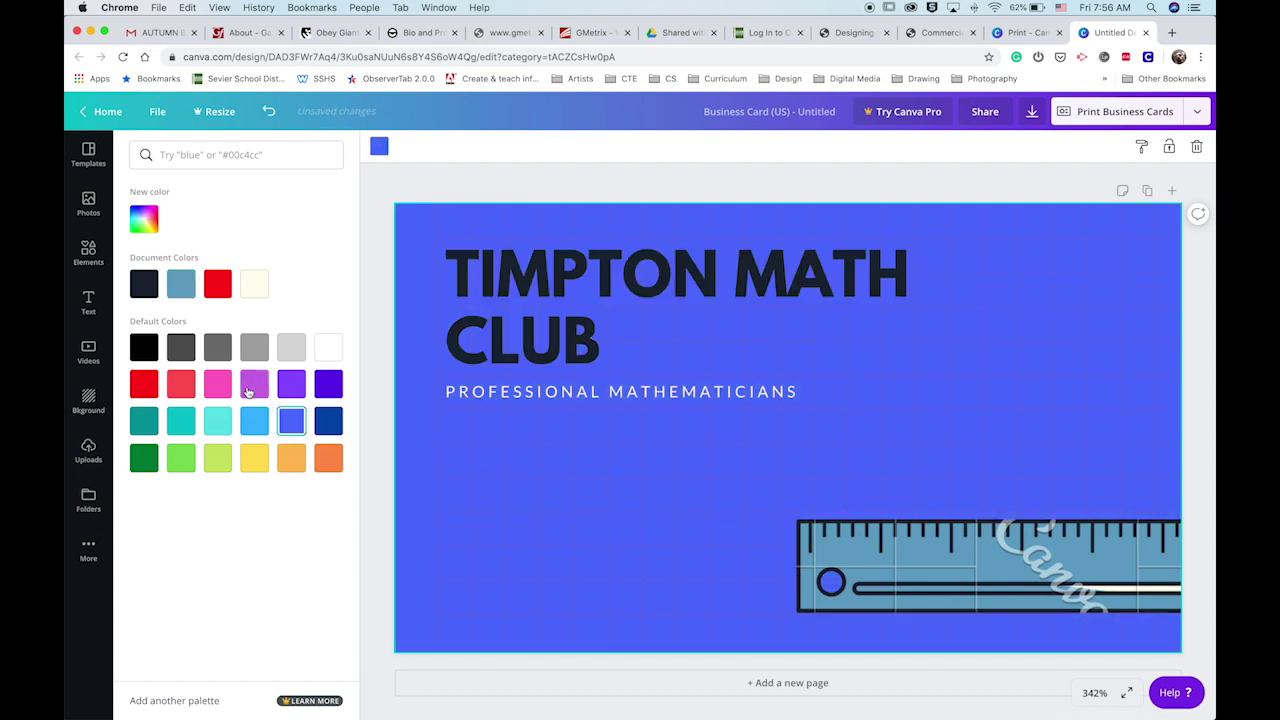
{"action": "left_click", "coordinate": [250, 388]}
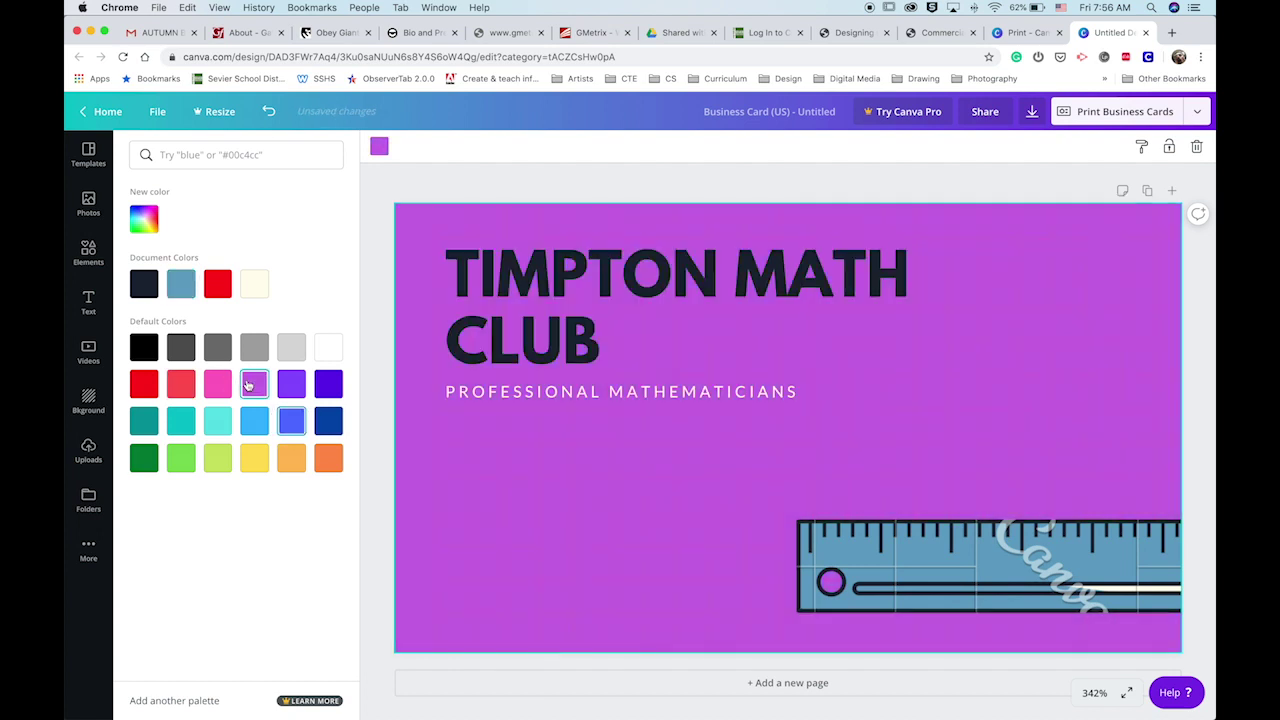
{"action": "left_click", "coordinate": [181, 458]}
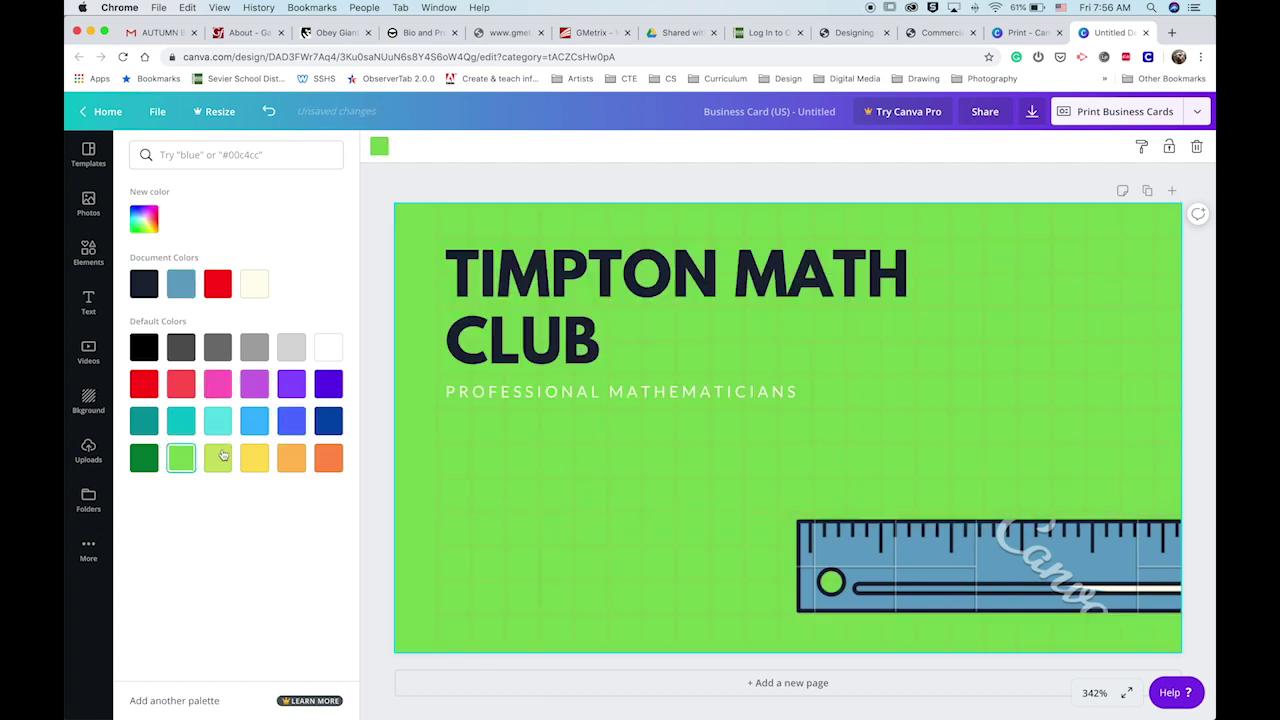
{"action": "left_click", "coordinate": [810, 238]}
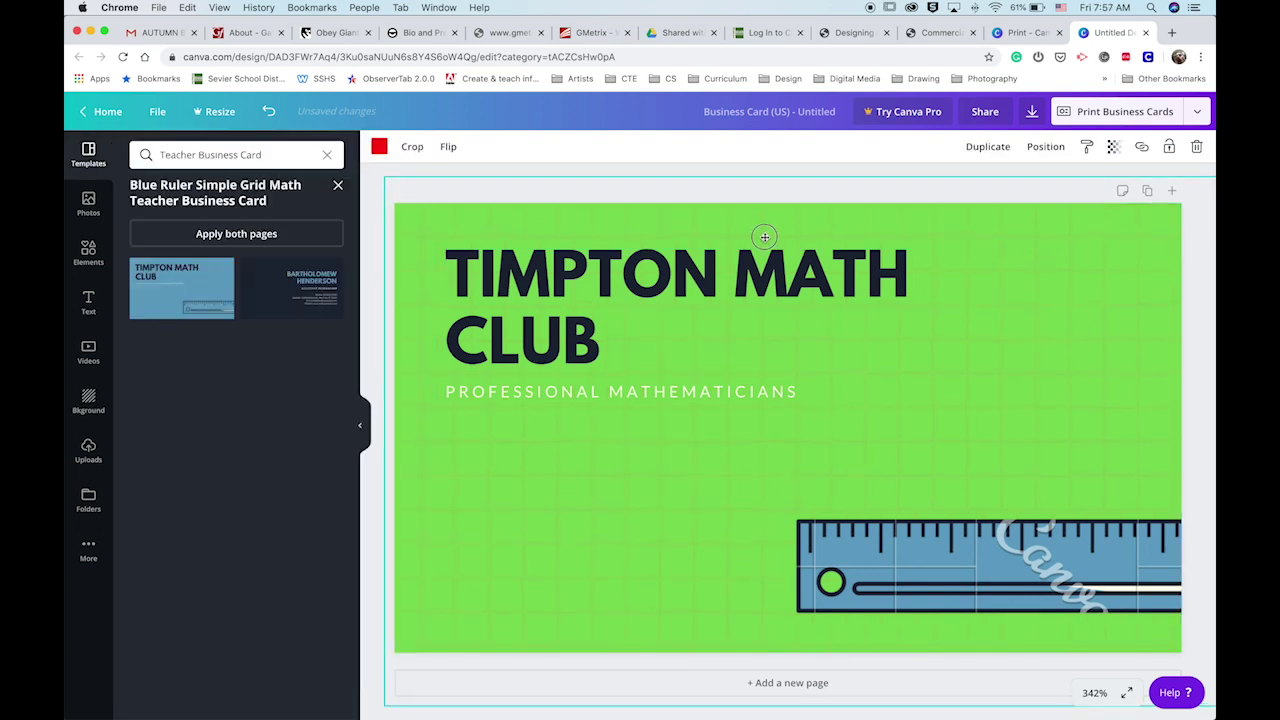
Nudge the grid image slightly down, then pick up the ruler clip art's style with Copy style
{"action": "left_click_drag", "start_coordinate": [765, 238], "coordinate": [765, 248]}
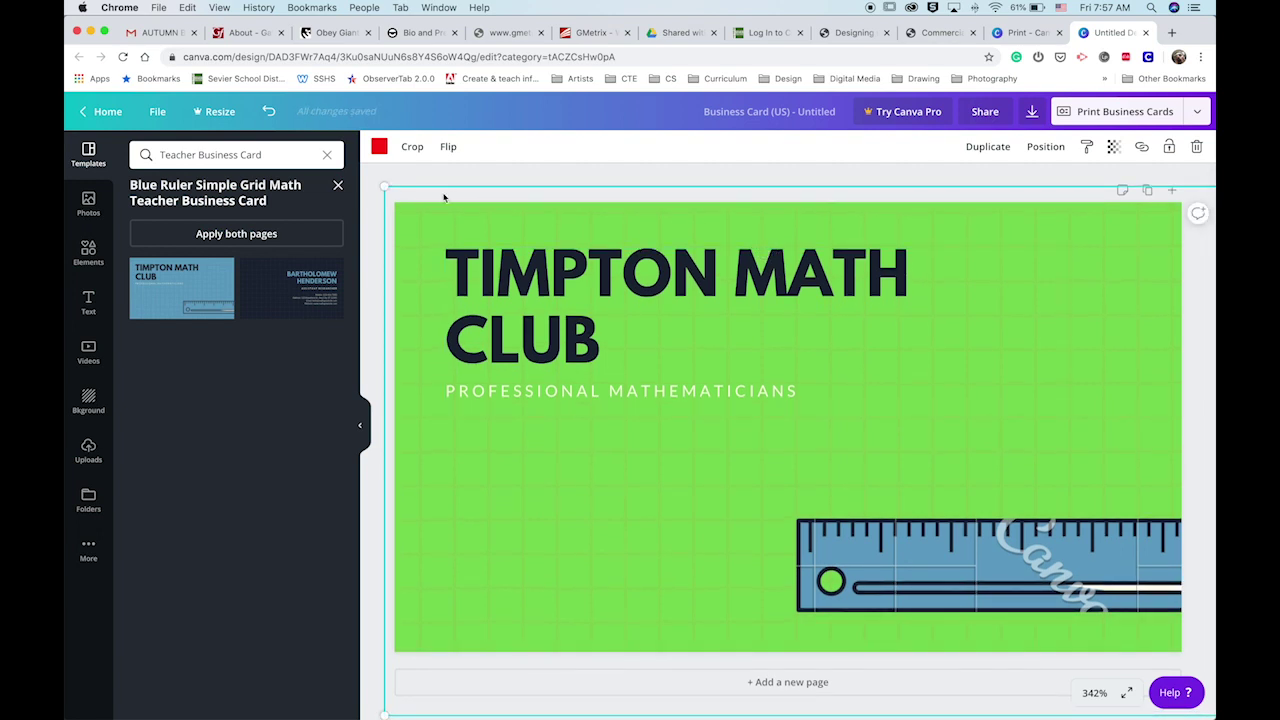
{"action": "left_click", "coordinate": [403, 176]}
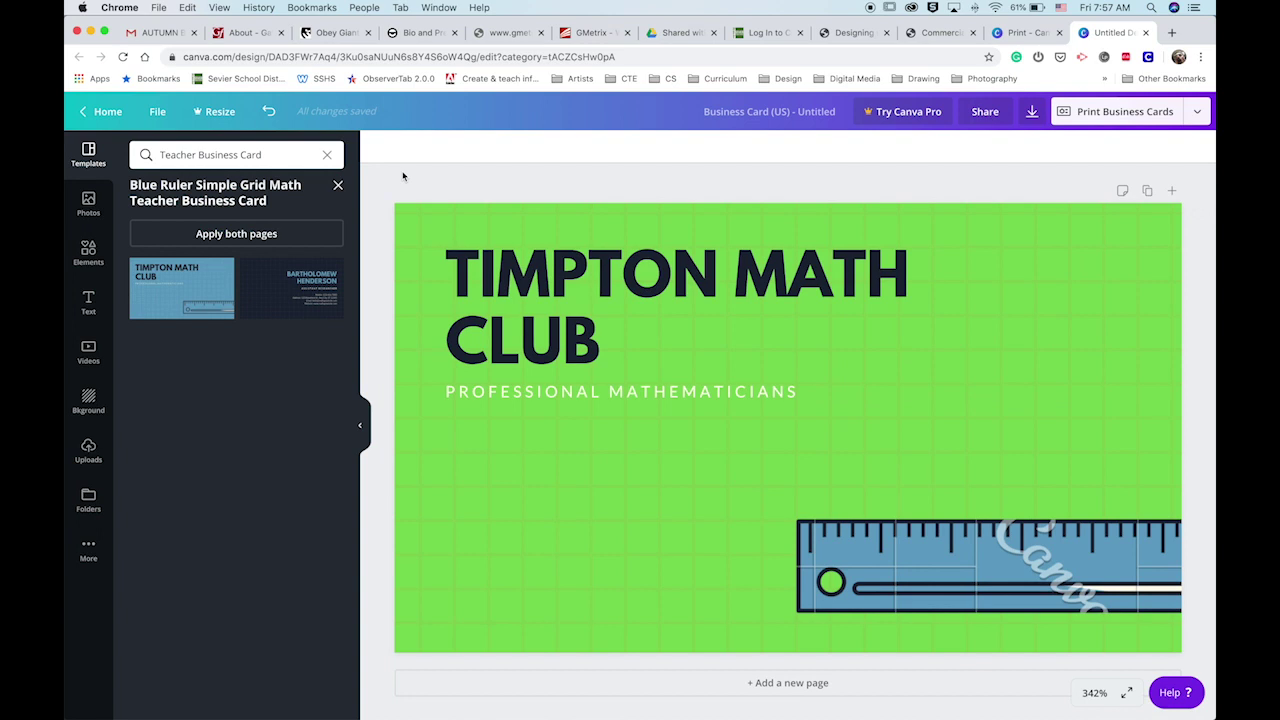
{"action": "left_click", "coordinate": [851, 542]}
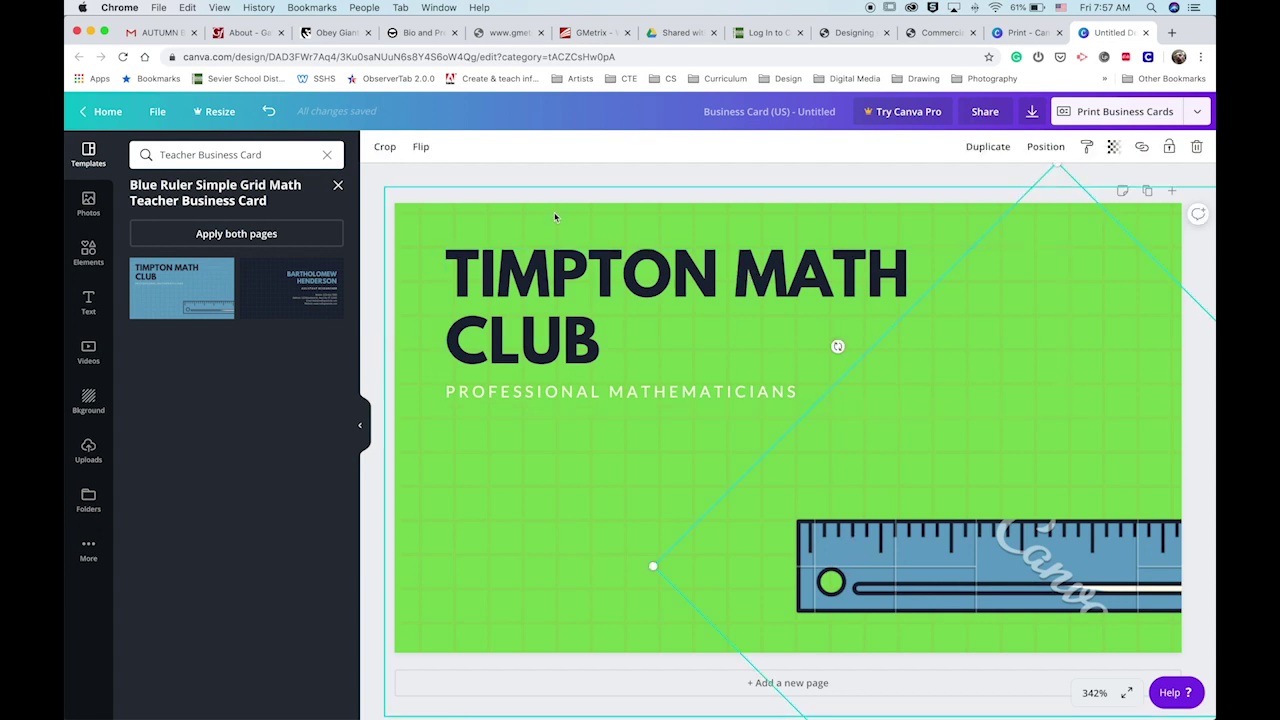
{"action": "left_click", "coordinate": [1089, 147]}
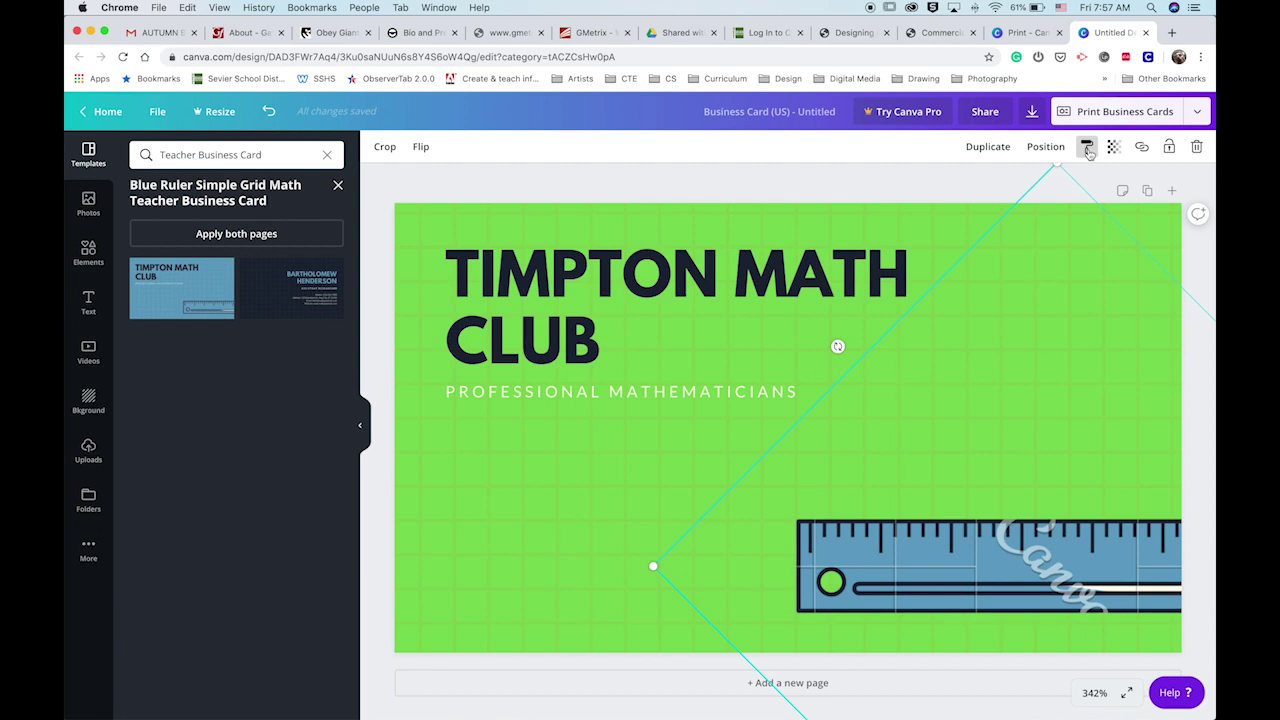